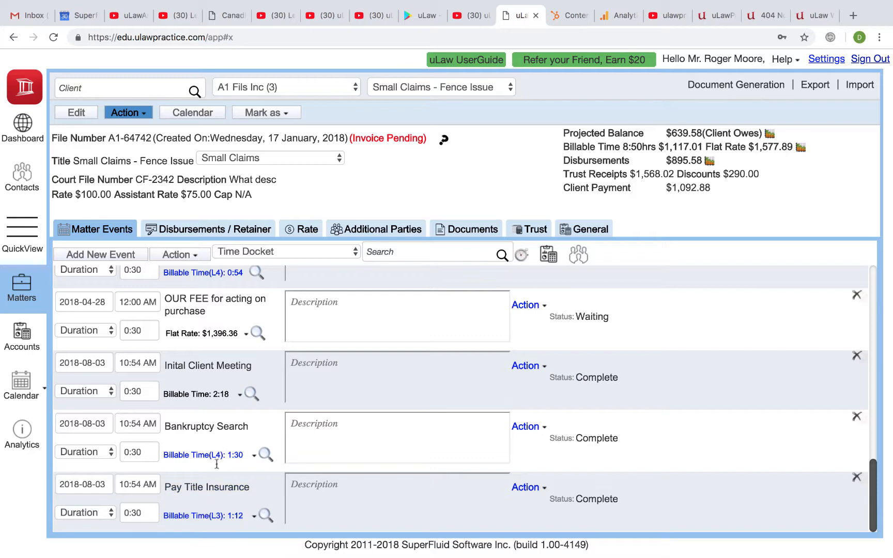
Step: Apply the assistant rate to the billable time of the Inital Client Meeting docket and save the matter
{"action": "left_click", "coordinate": [239, 395]}
{"action": "mouse_move", "coordinate": [279, 482]}
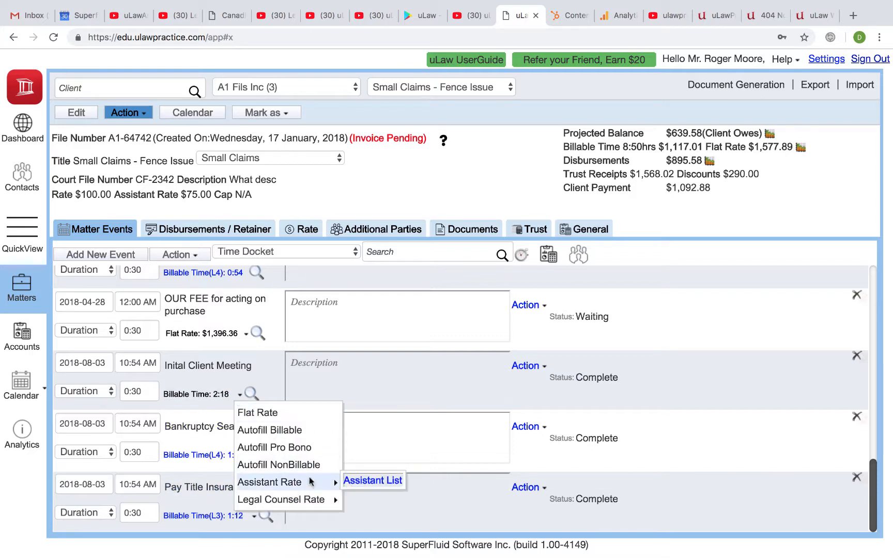
{"action": "mouse_move", "coordinate": [373, 481]}
{"action": "scroll", "coordinate": [356, 486], "scroll_direction": "down", "scroll_amount": 1}
{"action": "left_click", "coordinate": [354, 481]}
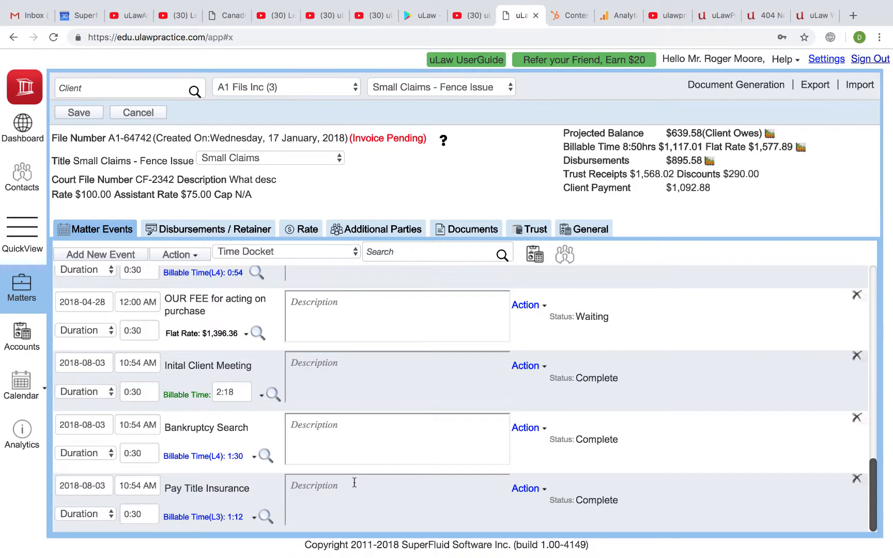
{"action": "left_click", "coordinate": [73, 113]}
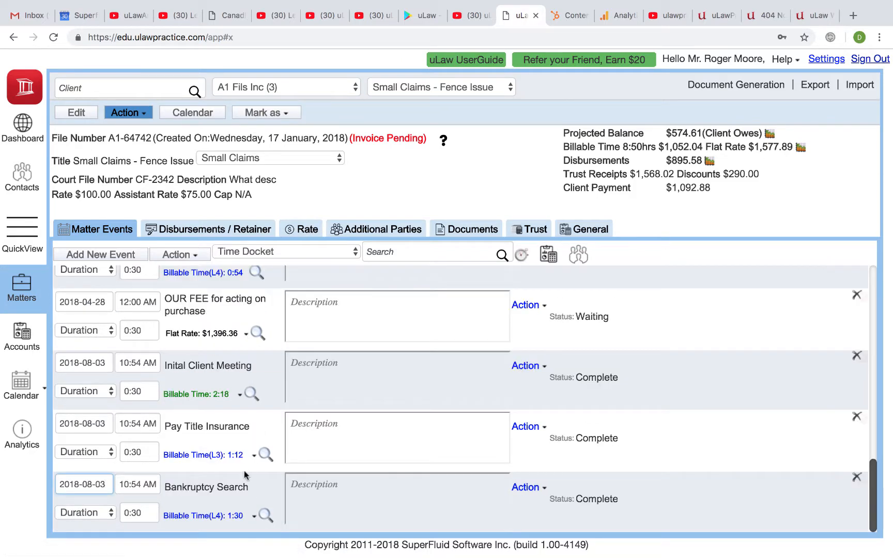
Step: Assign an existing contact as assistant A1 in the matter's rate list and save the matter
{"action": "left_click", "coordinate": [305, 232]}
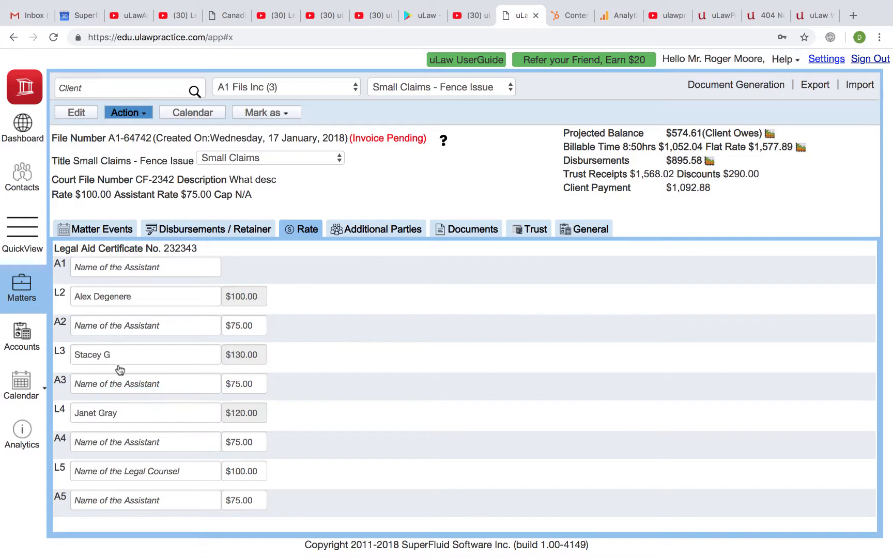
{"action": "left_click", "coordinate": [93, 270]}
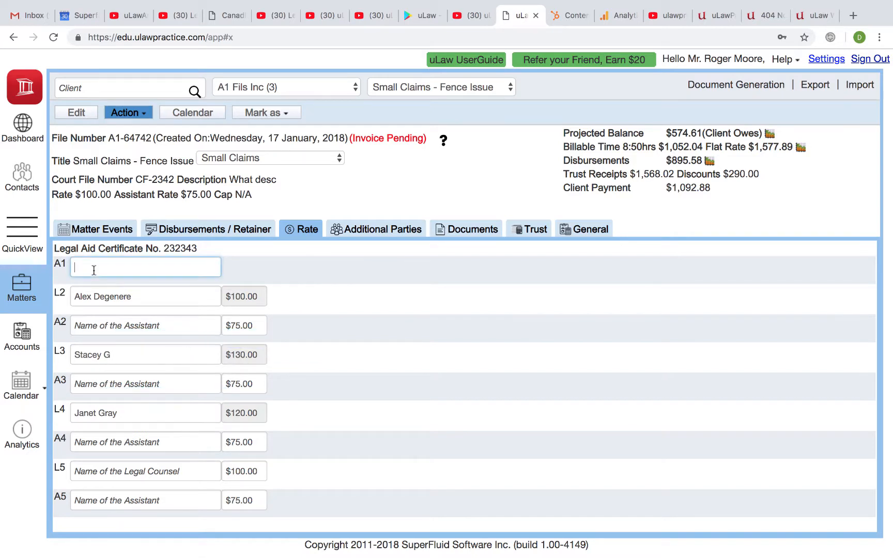
{"action": "type", "text": "a"}
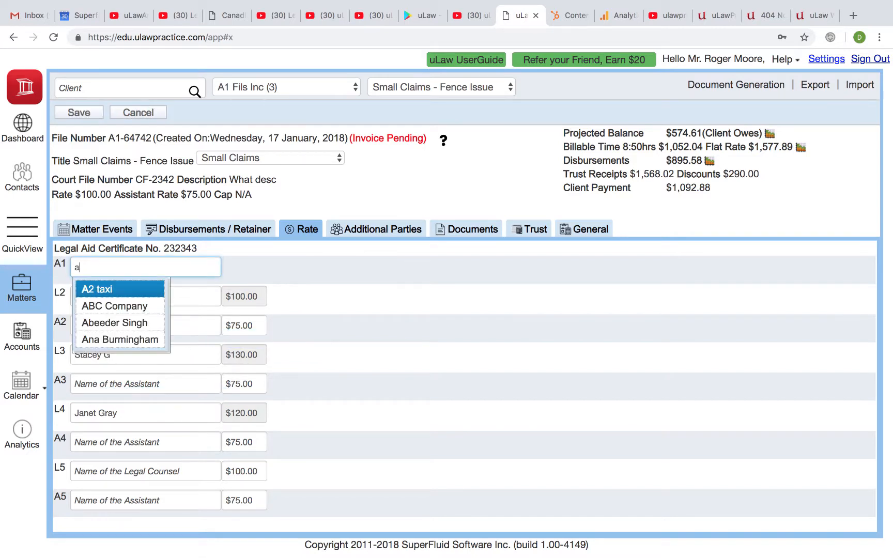
{"action": "right_click", "coordinate": [118, 331]}
{"action": "left_click", "coordinate": [96, 326]}
{"action": "left_click", "coordinate": [97, 326]}
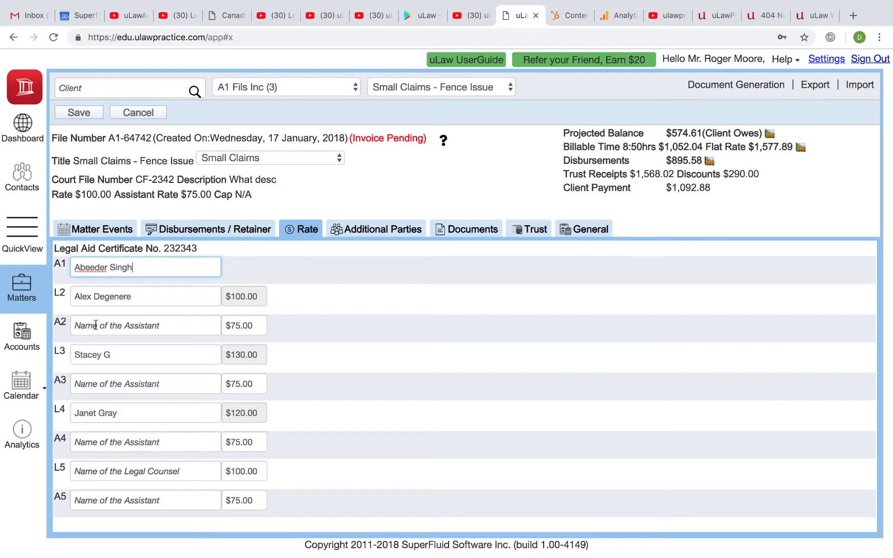
{"action": "left_click", "coordinate": [73, 112]}
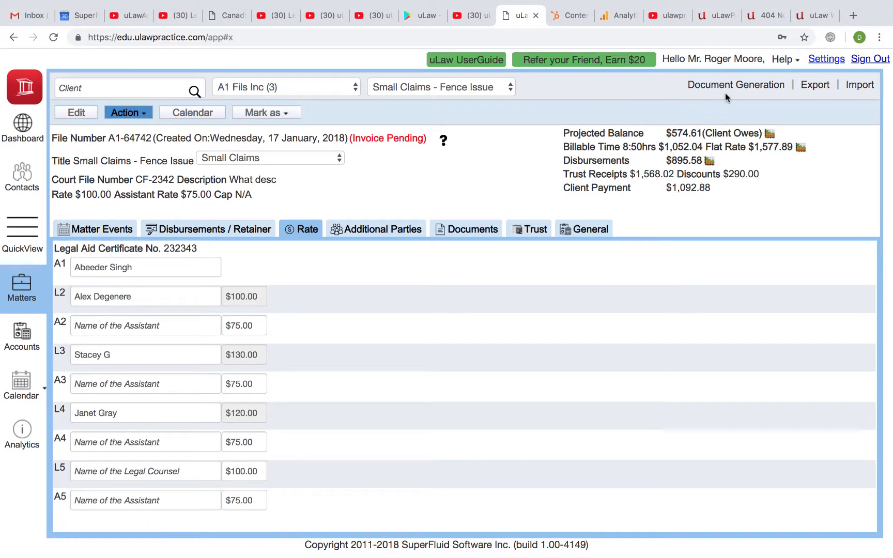
Step: Review the matter settings that control showing the docket performer's name and designation in invoices
{"action": "left_click", "coordinate": [828, 61]}
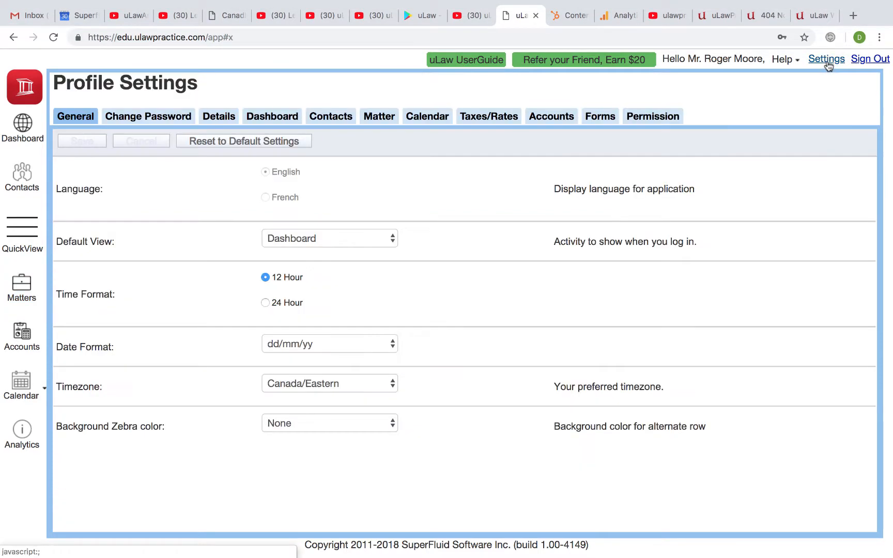
{"action": "left_click", "coordinate": [385, 116]}
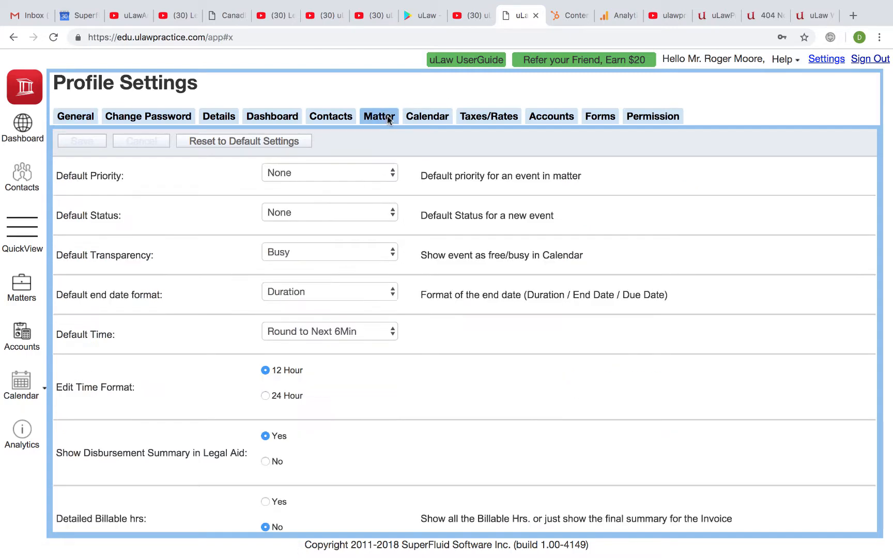
{"action": "scroll", "coordinate": [228, 396], "scroll_direction": "down", "scroll_amount": 10}
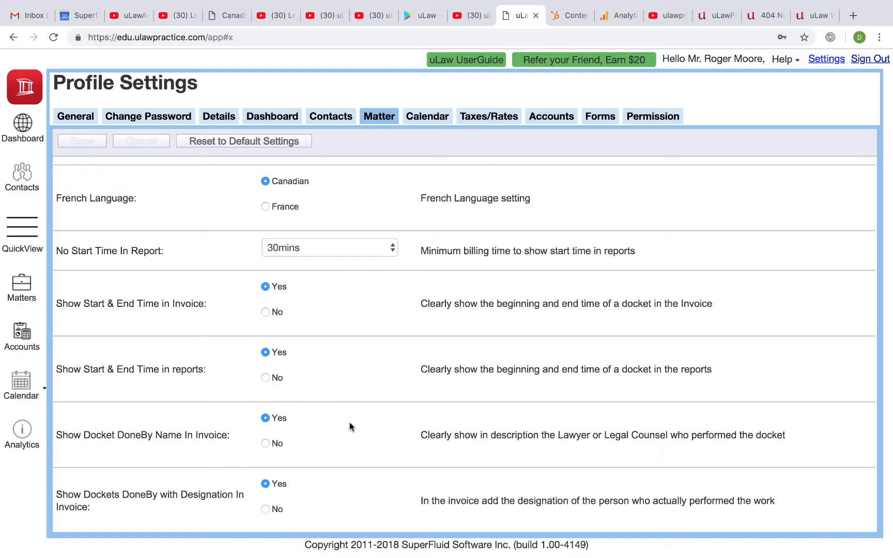
Step: Generate a Pre Bill invoice preview for the Small Claims - Fence Issue matter and check the docket performers' names and designations in its PDF
{"action": "left_click", "coordinate": [22, 288]}
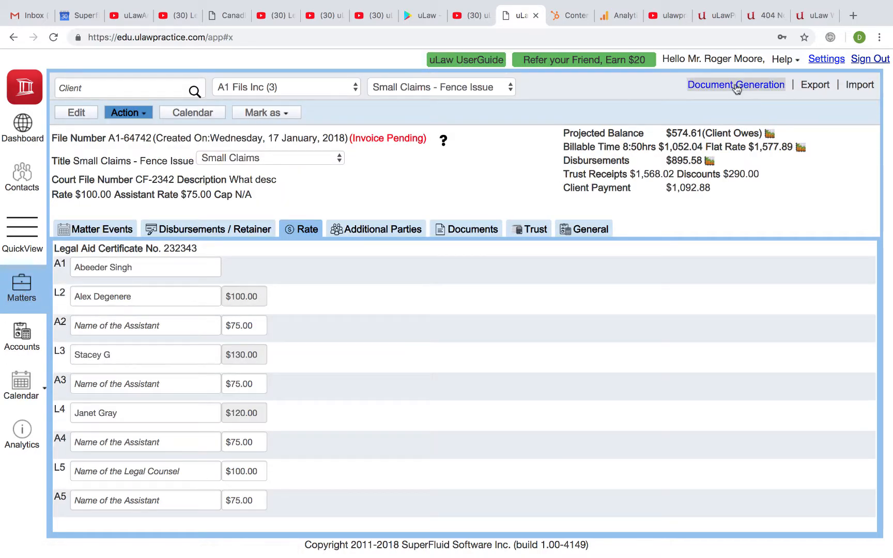
{"action": "left_click", "coordinate": [737, 85]}
{"action": "mouse_move", "coordinate": [742, 124]}
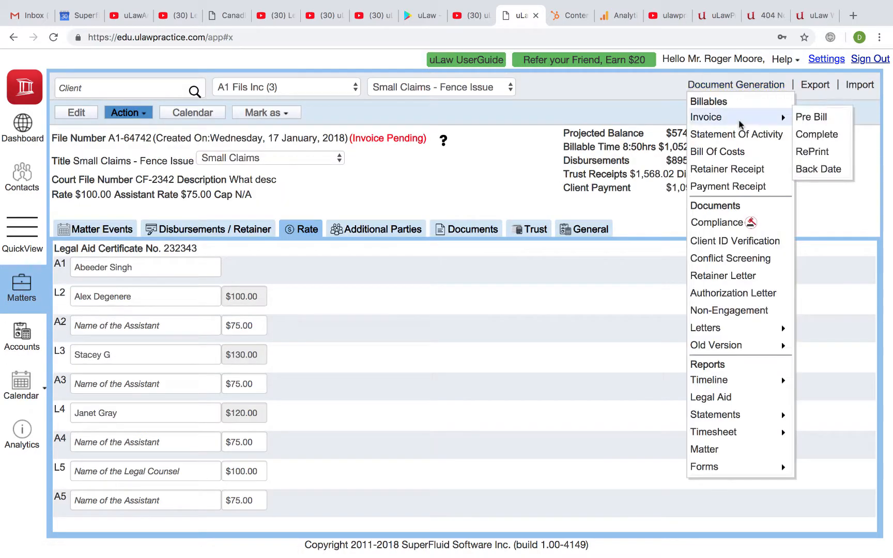
{"action": "left_click", "coordinate": [823, 117]}
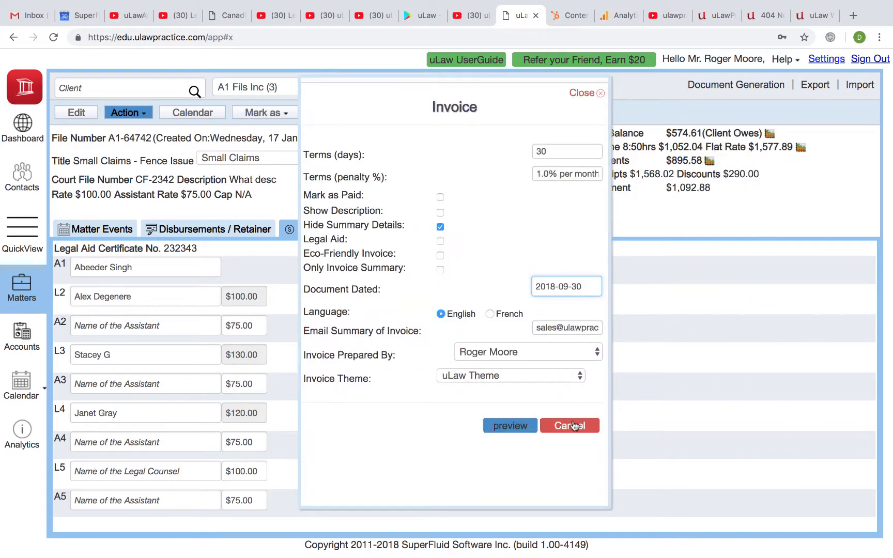
{"action": "left_click", "coordinate": [511, 427]}
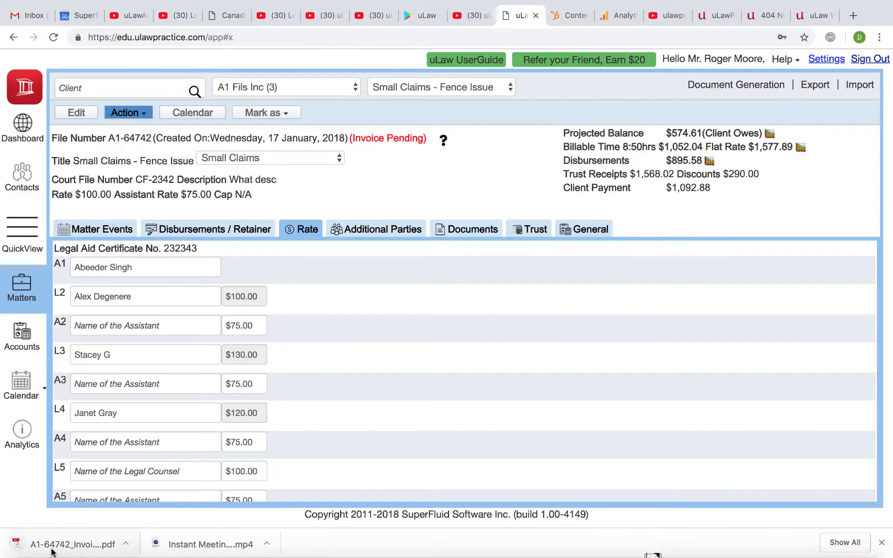
{"action": "left_click", "coordinate": [66, 545]}
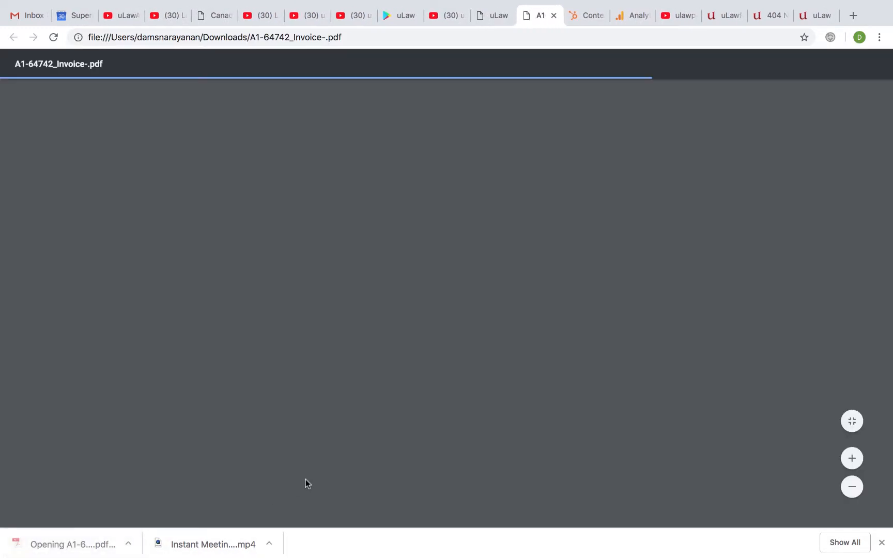
{"action": "scroll", "coordinate": [306, 481], "scroll_direction": "down", "scroll_amount": 2}
{"action": "scroll", "coordinate": [348, 408], "scroll_direction": "down", "scroll_amount": 2}
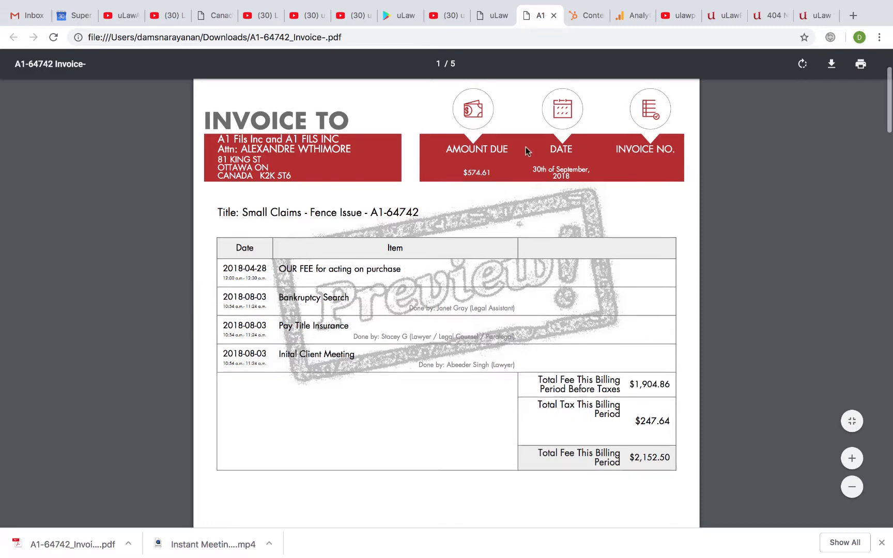
{"action": "left_click", "coordinate": [554, 16]}
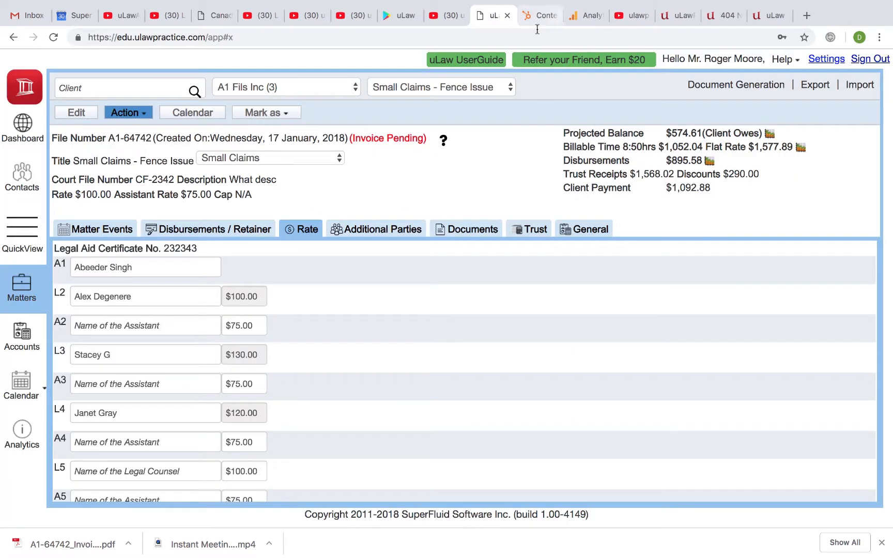
Step: Set Show Dockets DoneBy with Designation In Invoice to No in the matter settings and save
{"action": "left_click", "coordinate": [826, 60]}
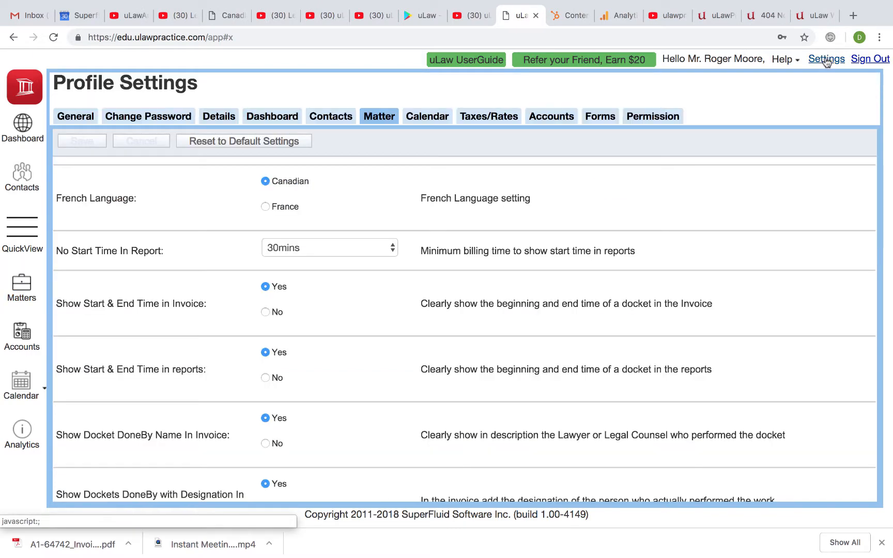
{"action": "scroll", "coordinate": [417, 390], "scroll_direction": "down", "scroll_amount": 2}
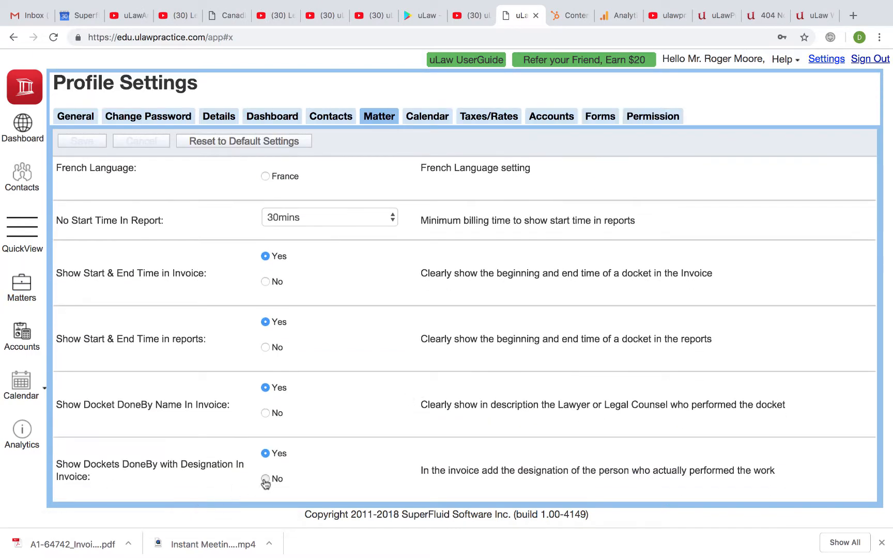
{"action": "left_click", "coordinate": [266, 478]}
{"action": "left_click", "coordinate": [92, 141]}
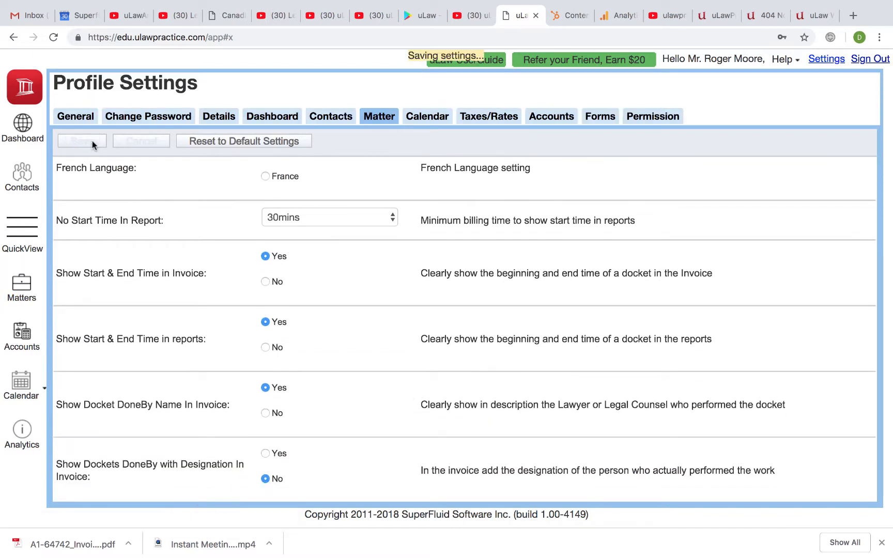
Step: Generate another Pre Bill preview for the matter and examine how its PDF lists the docket performers with designations turned off
{"action": "left_click", "coordinate": [21, 282]}
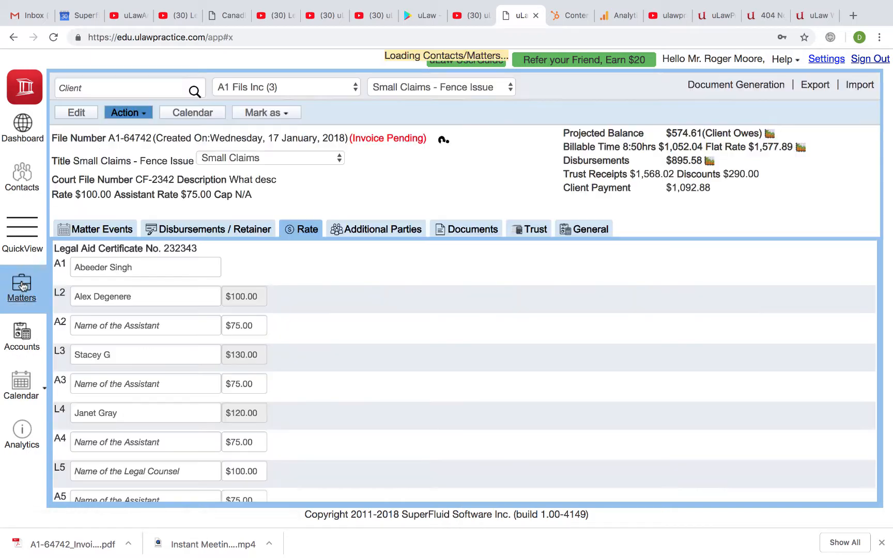
{"action": "left_click", "coordinate": [744, 86]}
{"action": "mouse_move", "coordinate": [751, 117]}
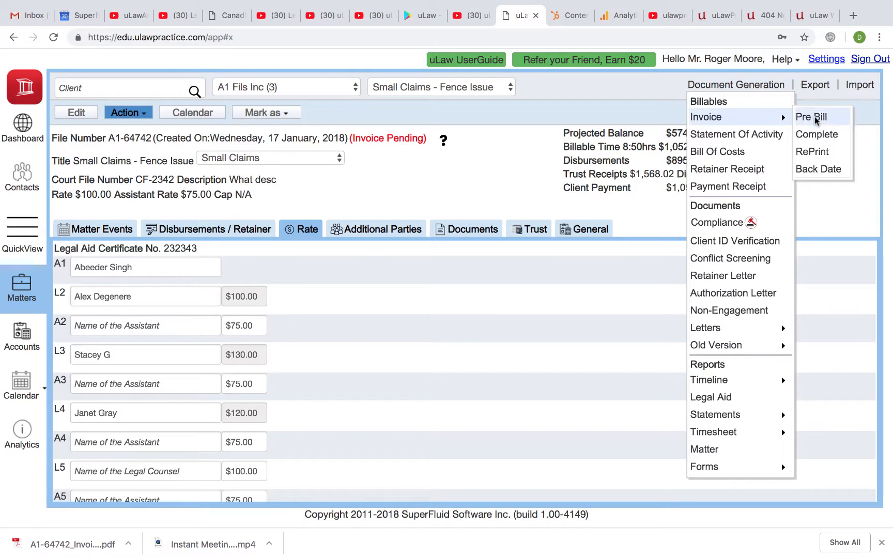
{"action": "left_click", "coordinate": [815, 119]}
{"action": "left_click", "coordinate": [511, 423]}
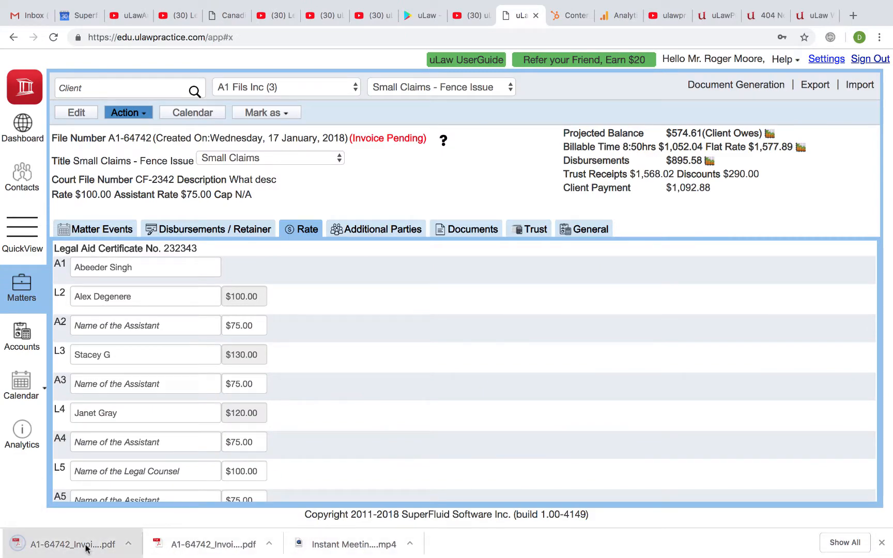
{"action": "left_click", "coordinate": [86, 548]}
{"action": "scroll", "coordinate": [586, 396], "scroll_direction": "down", "scroll_amount": 10}
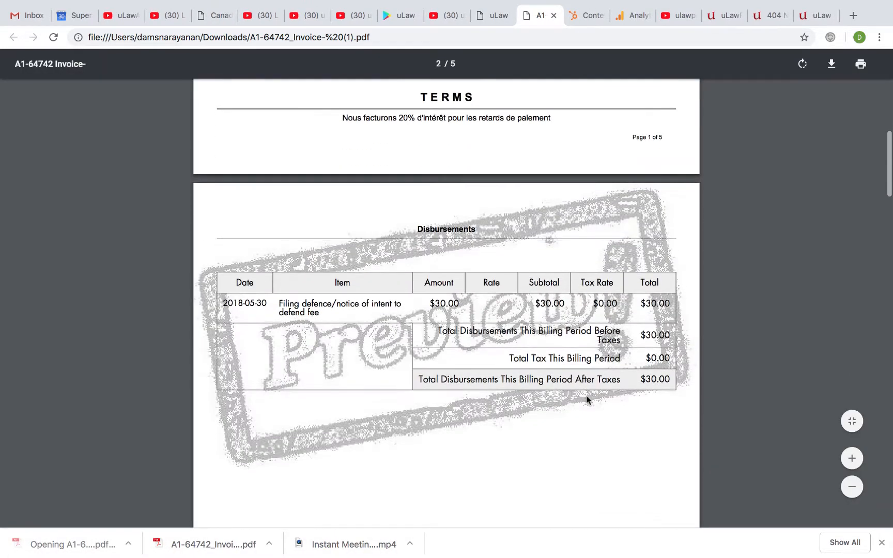
{"action": "scroll", "coordinate": [587, 395], "scroll_direction": "up", "scroll_amount": 8}
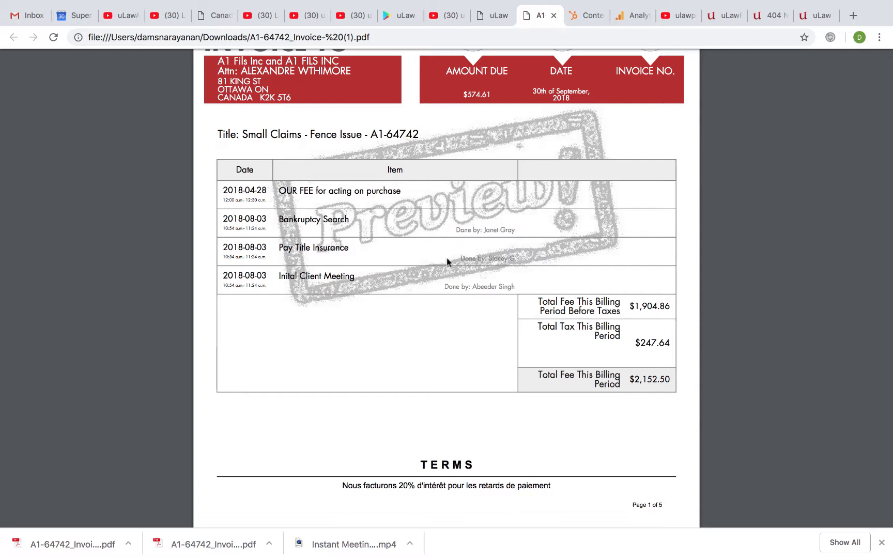
{"action": "scroll", "coordinate": [447, 262], "scroll_direction": "up", "scroll_amount": 3}
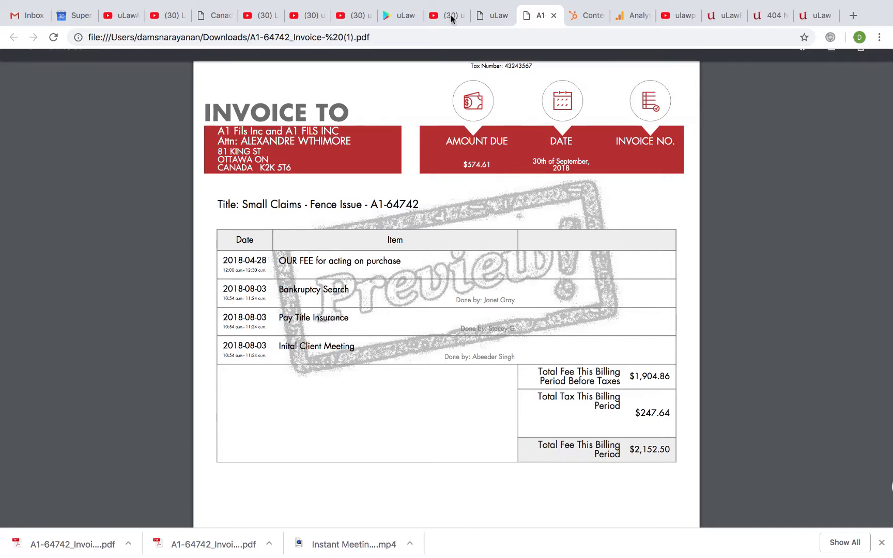
Step: Set Show Dockets DoneBy with Designation In Invoice back to Yes in the matter settings and save
{"action": "left_click", "coordinate": [493, 17]}
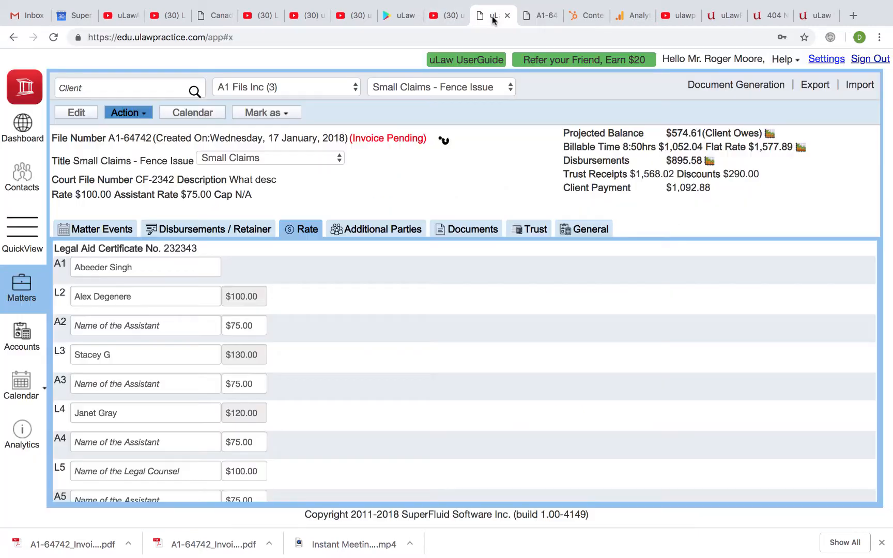
{"action": "left_click", "coordinate": [823, 60]}
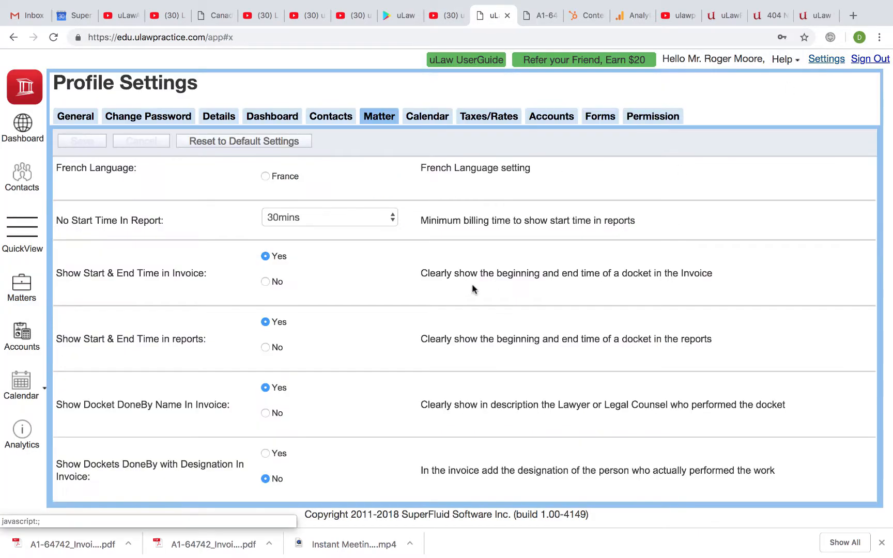
{"action": "left_click", "coordinate": [265, 453]}
{"action": "left_click", "coordinate": [82, 140]}
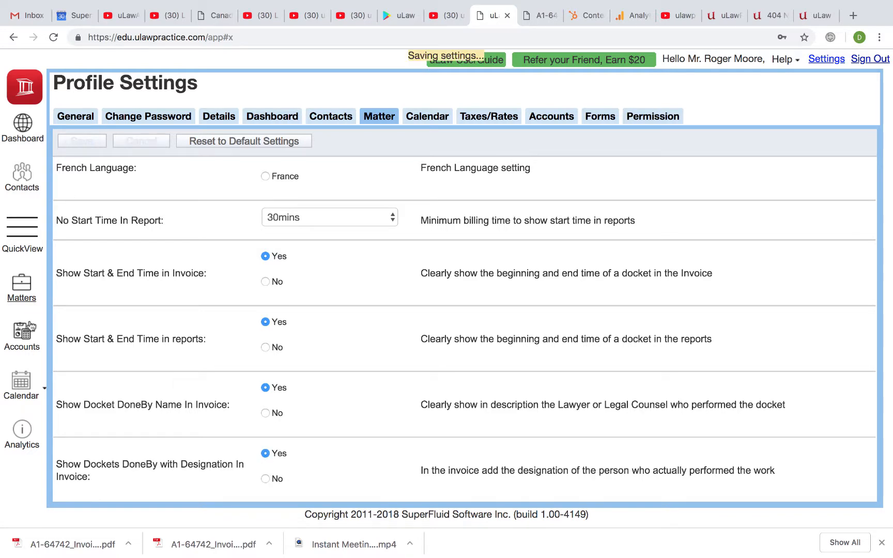
Step: Generate the complete invoice for the Small Claims - Fence Issue matter, skipping the preview
{"action": "left_click", "coordinate": [22, 282]}
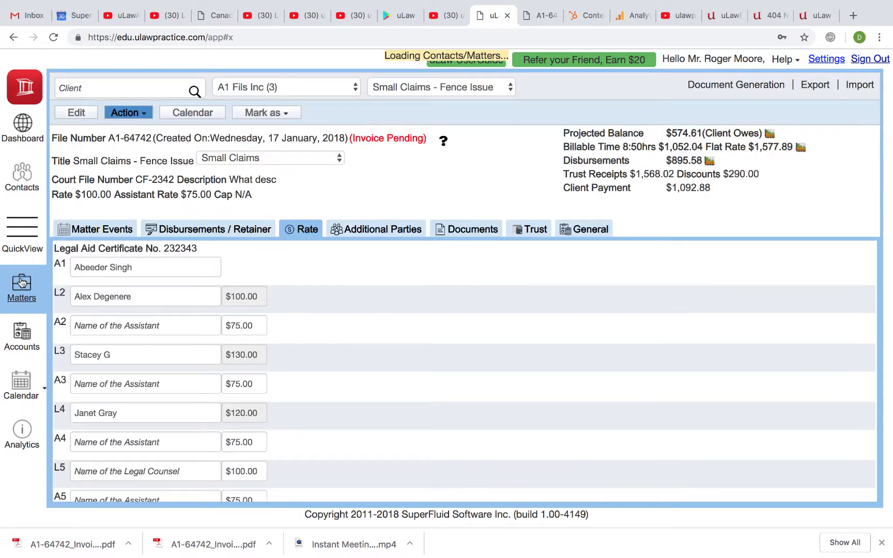
{"action": "left_click", "coordinate": [734, 89]}
{"action": "mouse_move", "coordinate": [748, 120]}
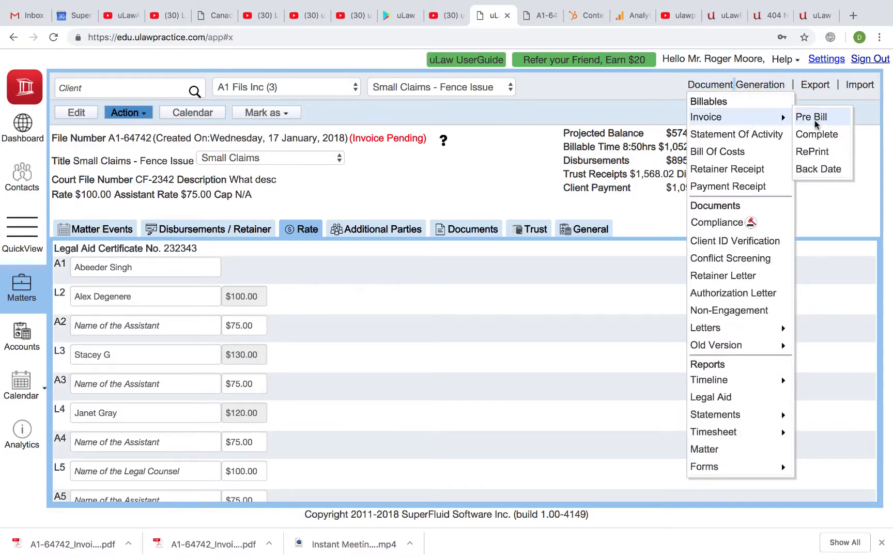
{"action": "left_click", "coordinate": [818, 134]}
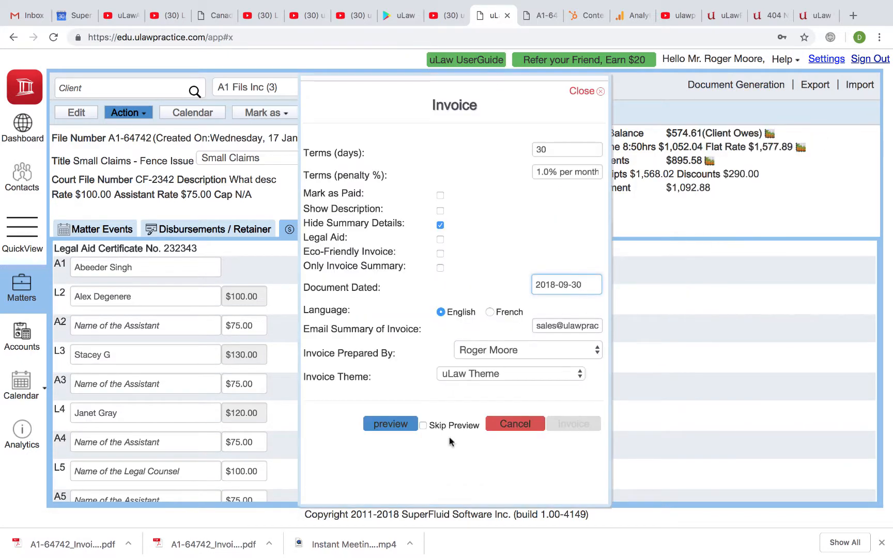
{"action": "left_click", "coordinate": [424, 426]}
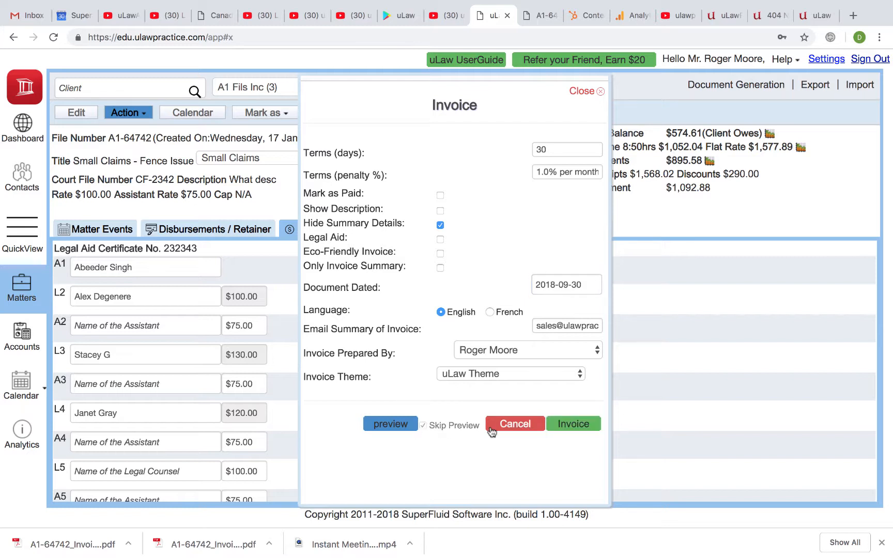
{"action": "left_click", "coordinate": [574, 424]}
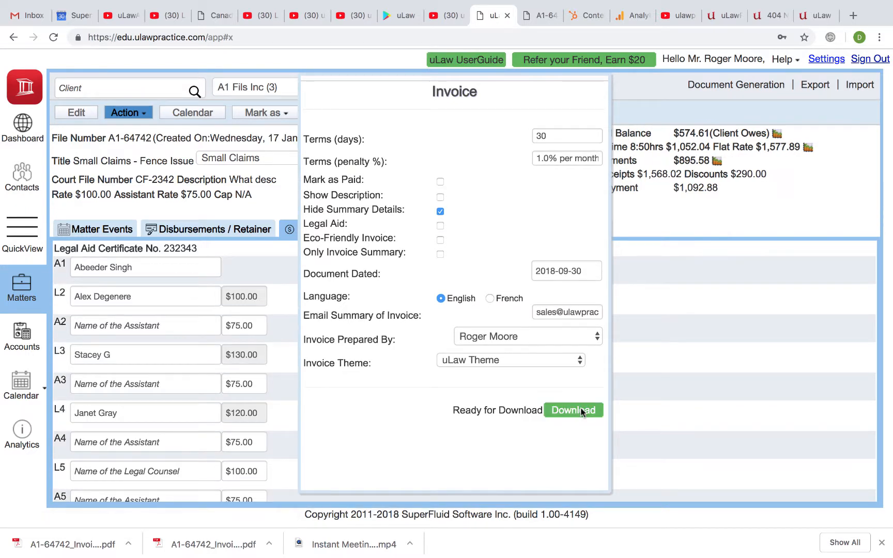
Step: Download the generated invoice and examine its PDF for the name and designation of each docket's performer
{"action": "left_click", "coordinate": [580, 413]}
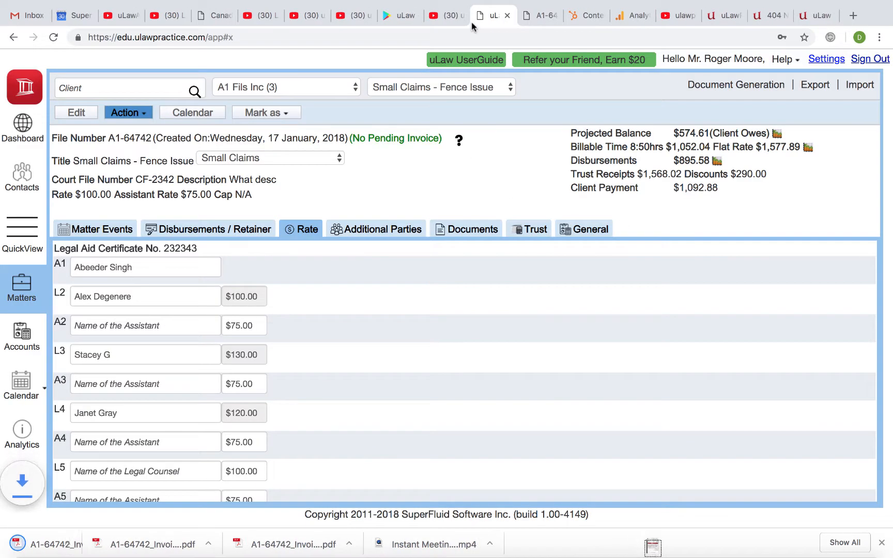
{"action": "left_click", "coordinate": [57, 541]}
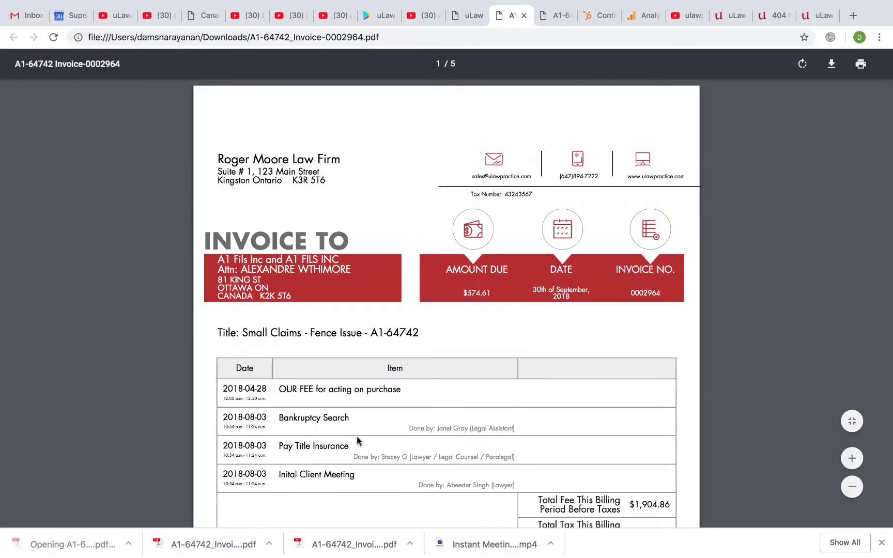
{"action": "scroll", "coordinate": [359, 443], "scroll_direction": "down", "scroll_amount": 2}
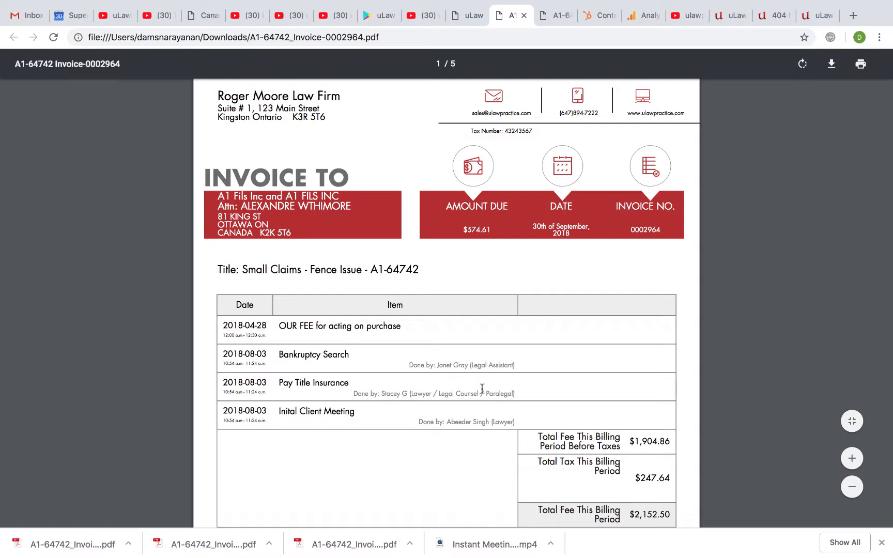
{"action": "scroll", "coordinate": [403, 396], "scroll_direction": "down", "scroll_amount": 3}
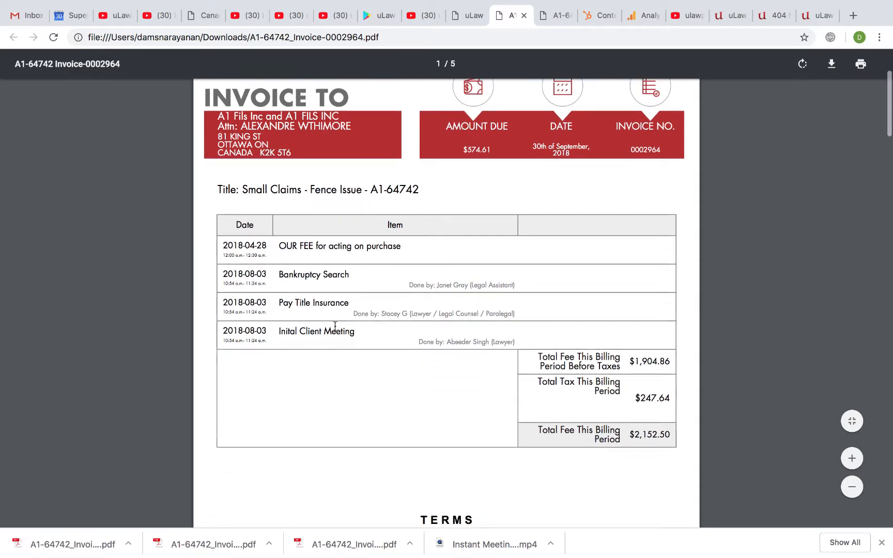
{"action": "double_click", "coordinate": [476, 342]}
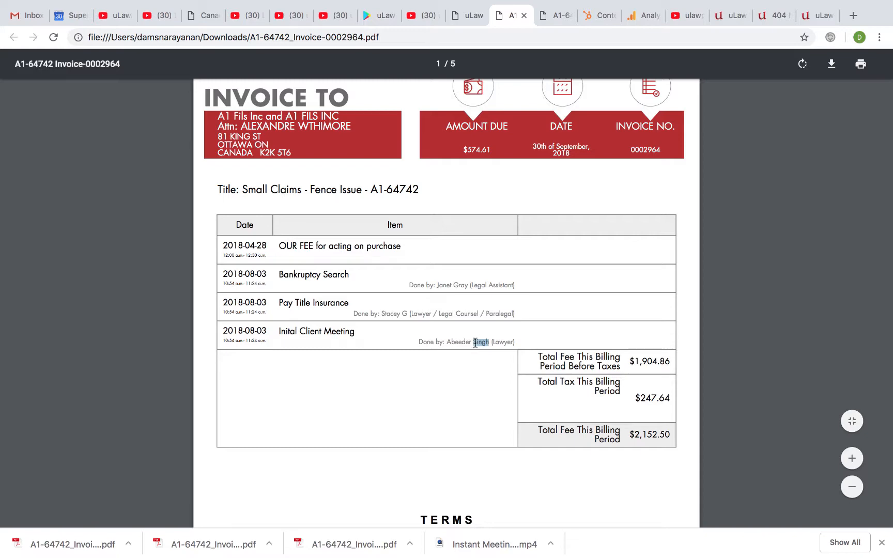
{"action": "left_click", "coordinate": [443, 374]}
{"action": "scroll", "coordinate": [455, 364], "scroll_direction": "up", "scroll_amount": 4}
{"action": "scroll", "coordinate": [455, 363], "scroll_direction": "up", "scroll_amount": 1}
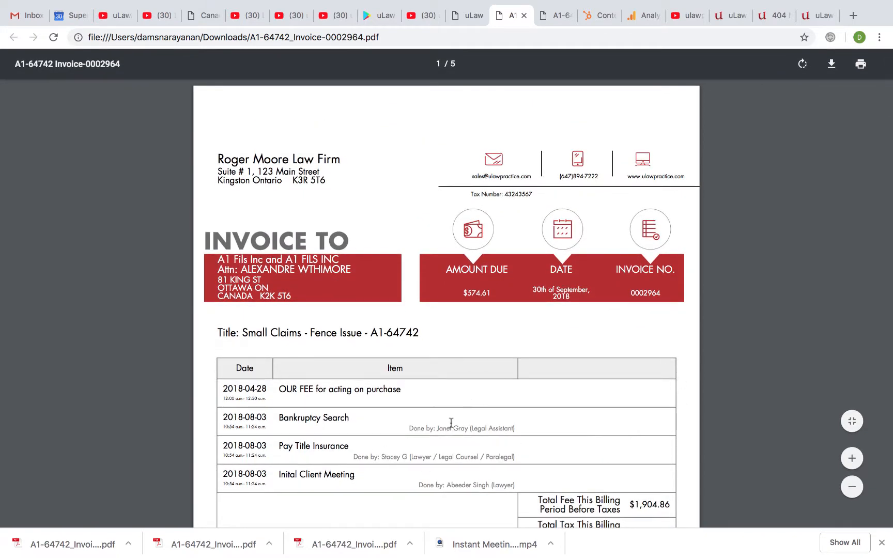
Step: Return to the practice app, check the Matter profile settings and look through the Coworkers contact group
{"action": "left_click", "coordinate": [469, 16]}
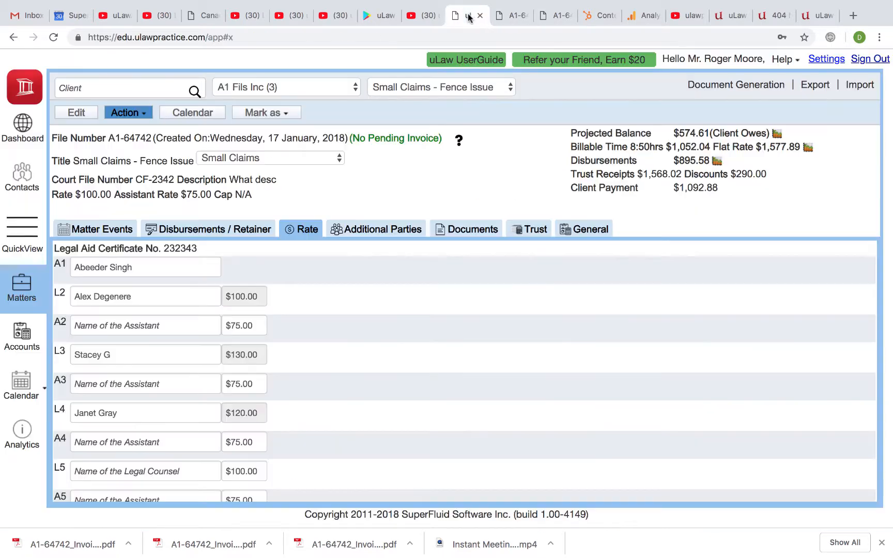
{"action": "left_click", "coordinate": [826, 61]}
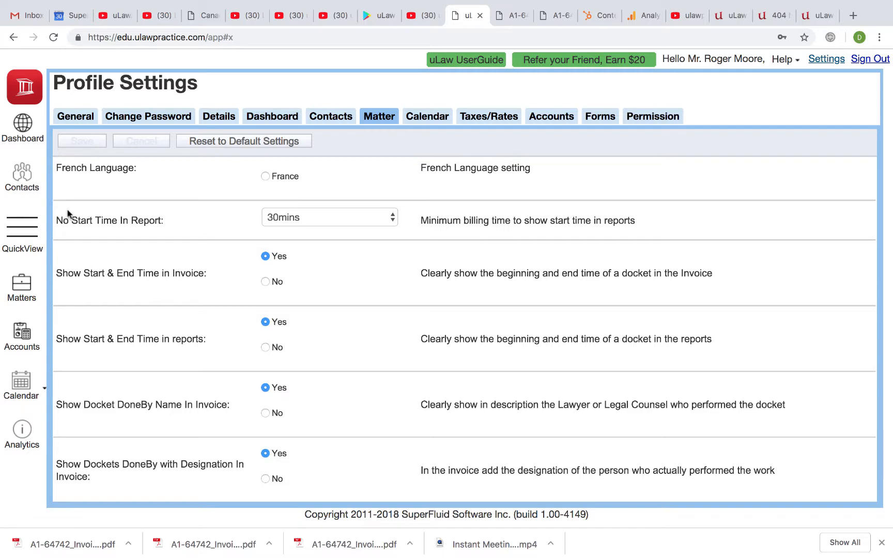
{"action": "left_click", "coordinate": [25, 189]}
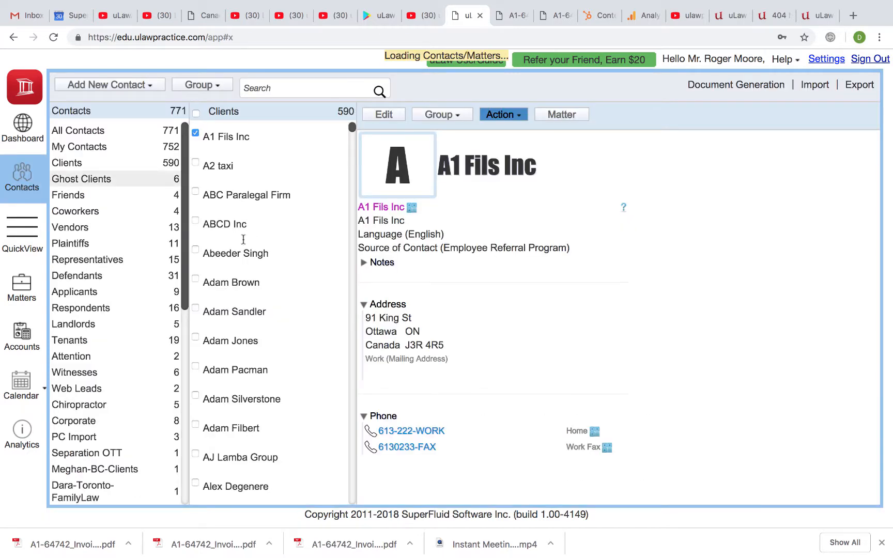
{"action": "left_click", "coordinate": [75, 211]}
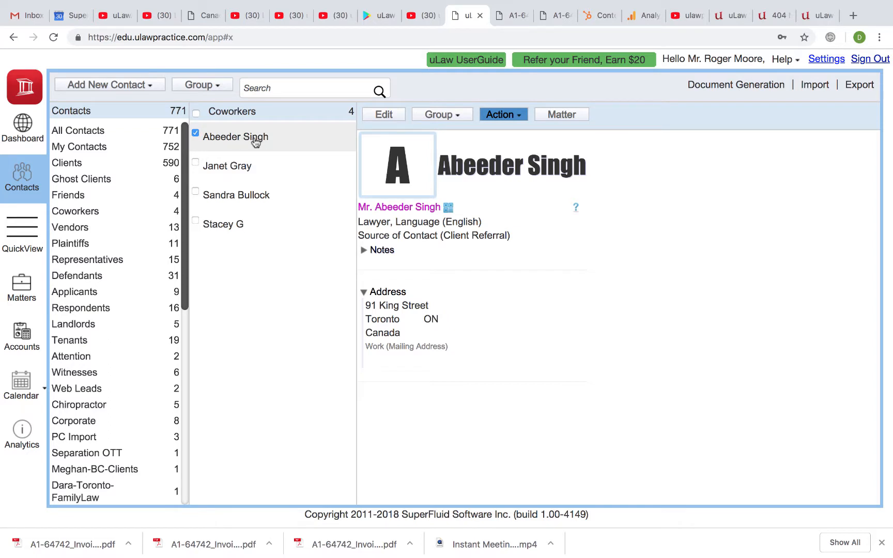
{"action": "left_click", "coordinate": [241, 166]}
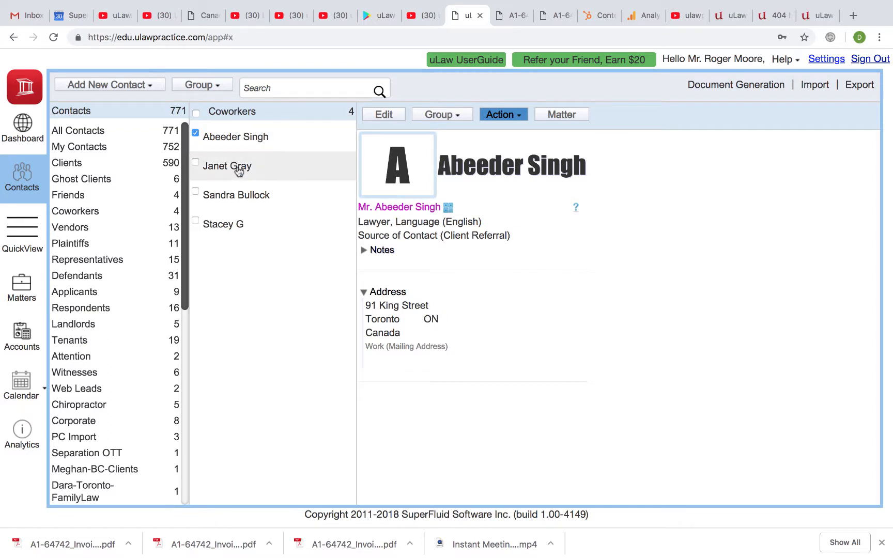
{"action": "left_click", "coordinate": [239, 200]}
Step: Set the profession of the coworker who has none listed to Paralegal and save the contact
{"action": "left_click", "coordinate": [234, 227]}
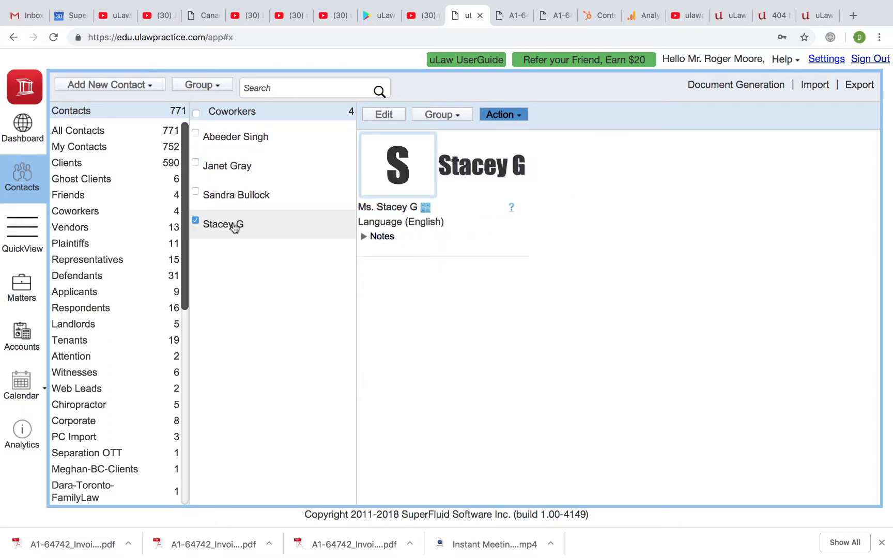
{"action": "left_click", "coordinate": [385, 115]}
{"action": "left_click", "coordinate": [539, 203]}
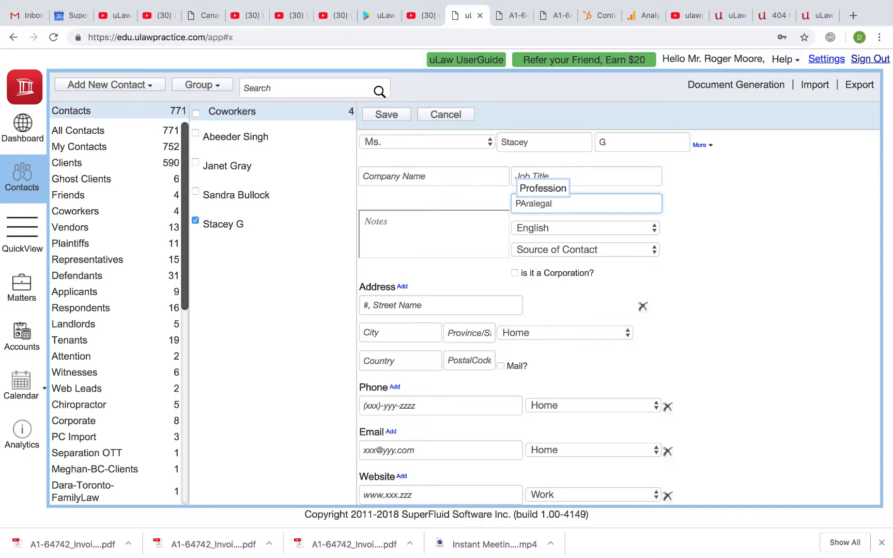
{"action": "key", "text": "Left"}
{"action": "key", "text": "Left"}
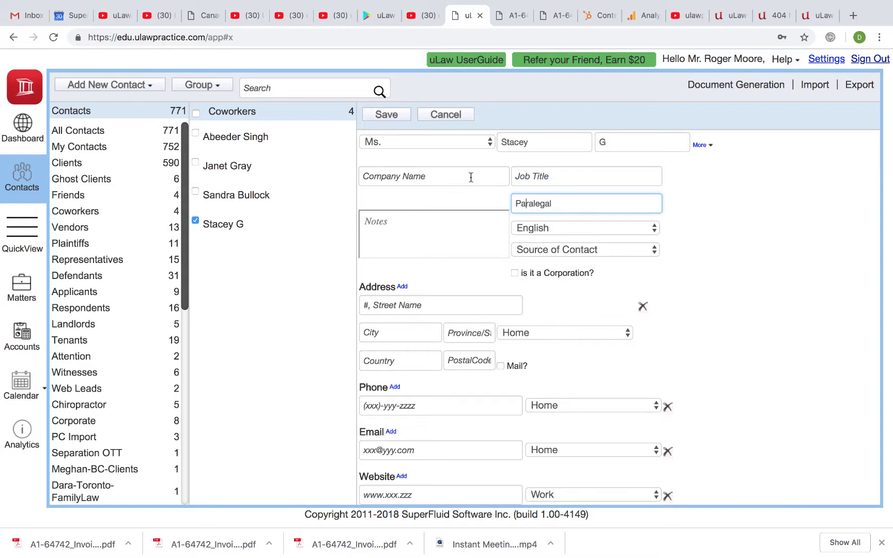
{"action": "left_click", "coordinate": [391, 115]}
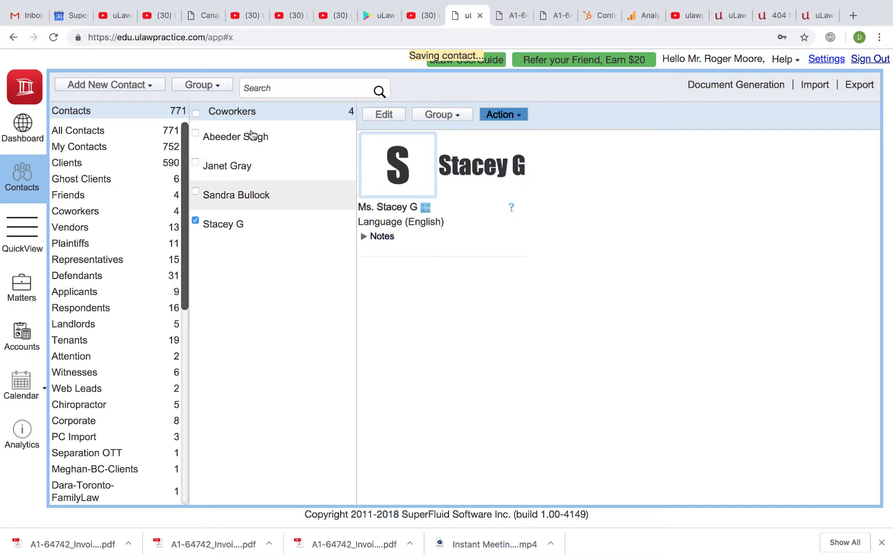
Step: Change the third listed coworker's profession to Legal Assistant and save the contact
{"action": "left_click", "coordinate": [253, 195]}
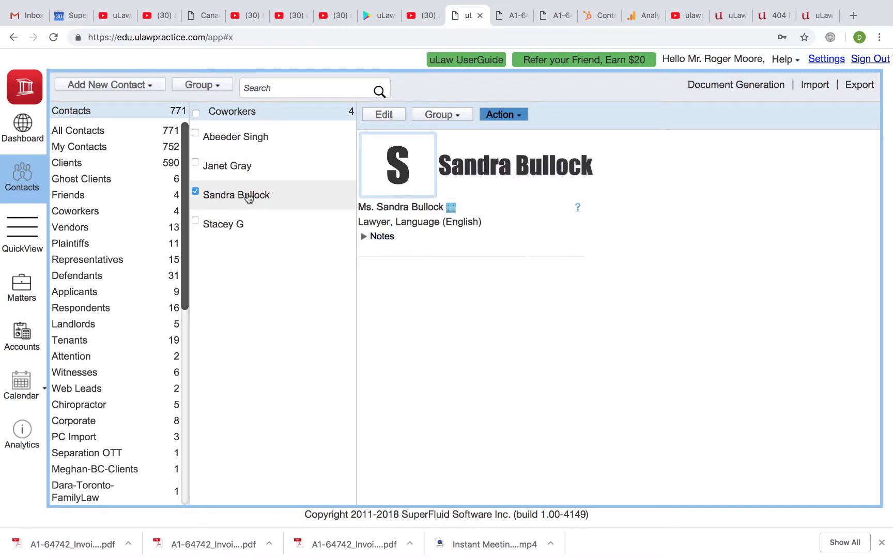
{"action": "left_click", "coordinate": [383, 115]}
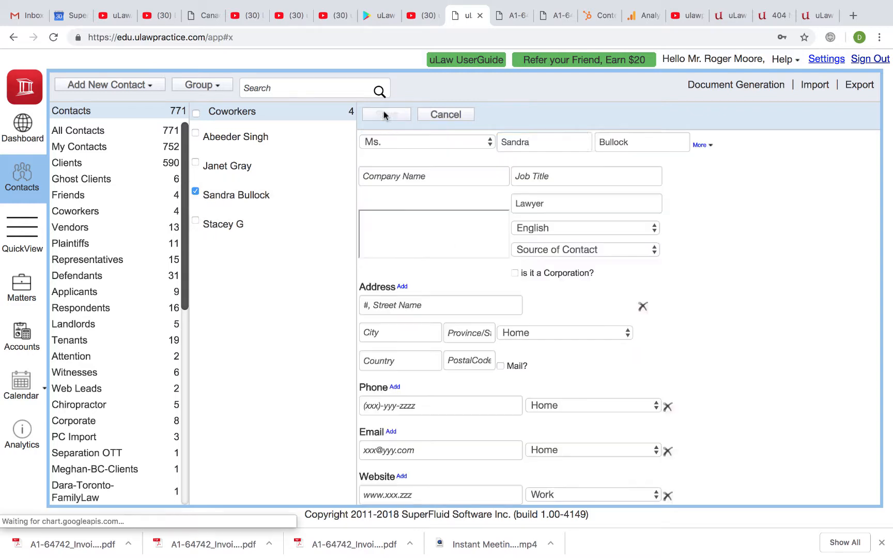
{"action": "double_click", "coordinate": [529, 203]}
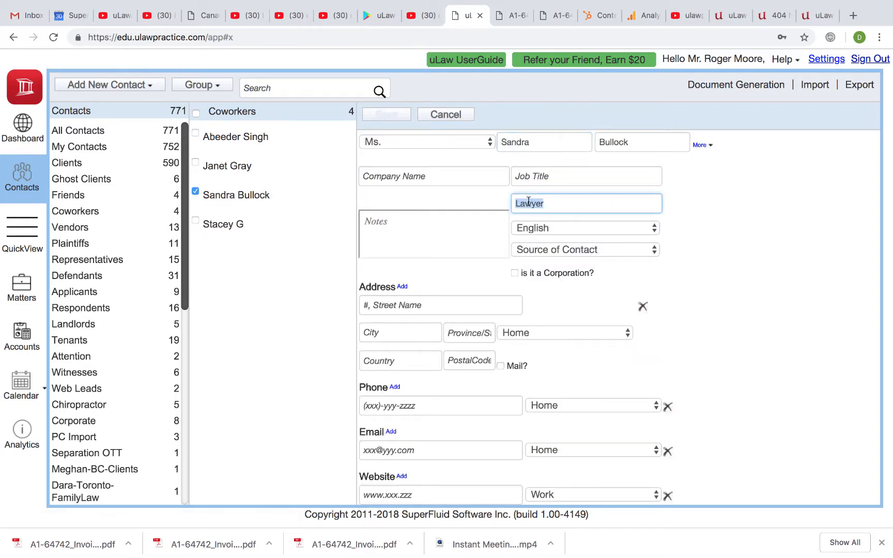
{"action": "type", "text": "Legal Assistant"}
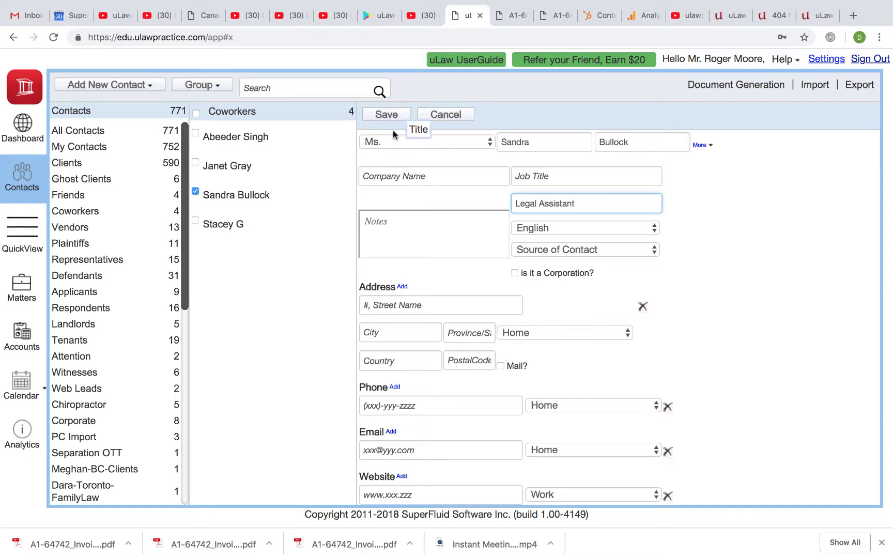
{"action": "left_click", "coordinate": [387, 115]}
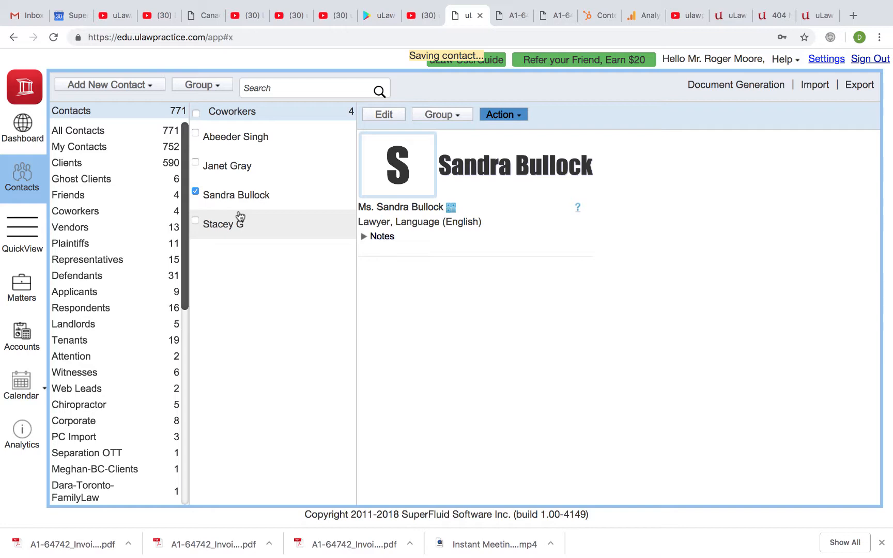
Step: Enter the new Legal Assistant coworker as assistant A5 in the Small Claims - Fence Issue matter's rates and save
{"action": "left_click", "coordinate": [22, 297]}
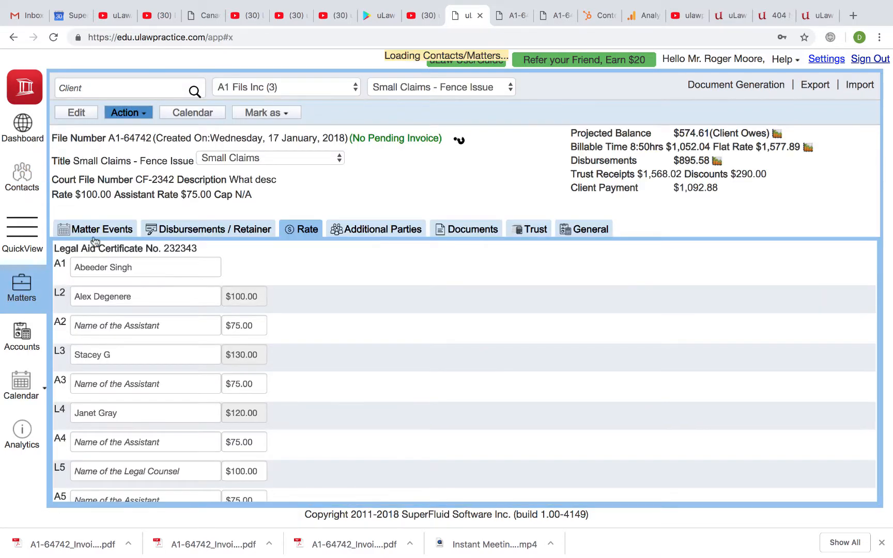
{"action": "scroll", "coordinate": [106, 331], "scroll_direction": "down", "scroll_amount": 1}
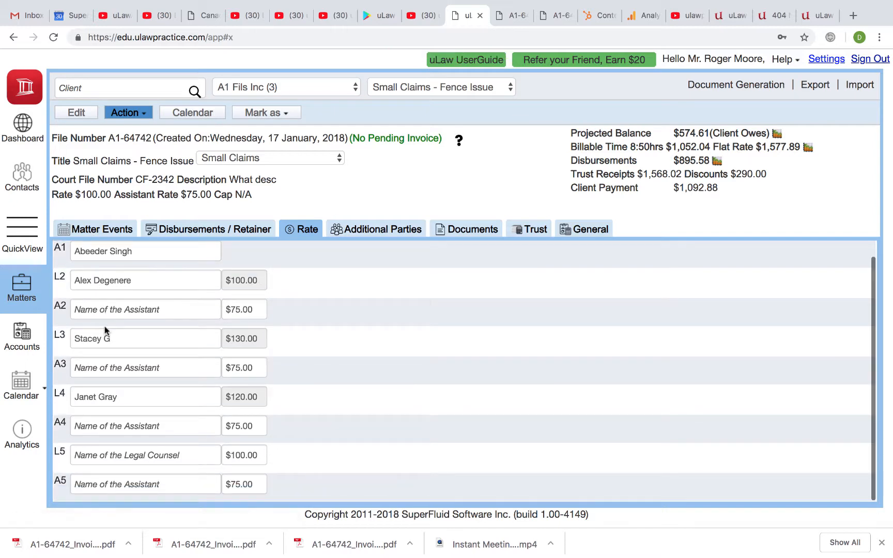
{"action": "left_click", "coordinate": [87, 484]}
{"action": "type", "text": "san"}
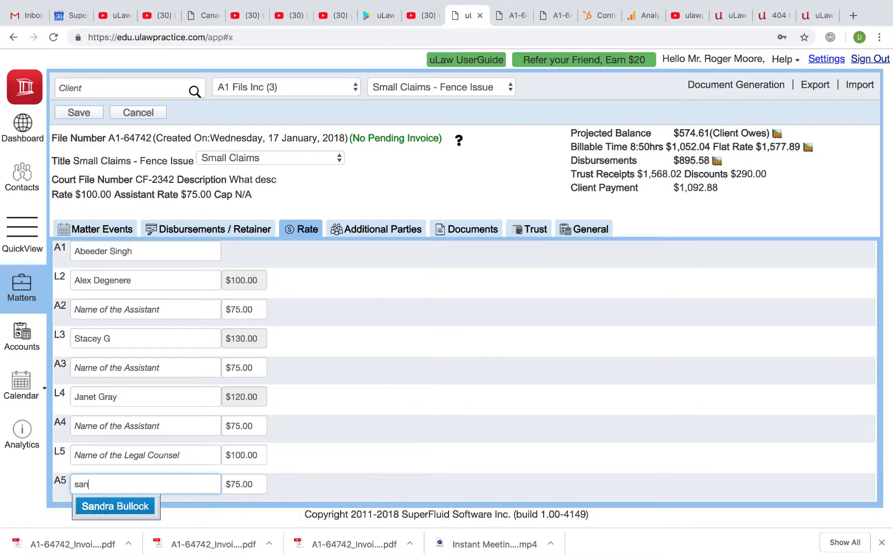
{"action": "left_click", "coordinate": [115, 508]}
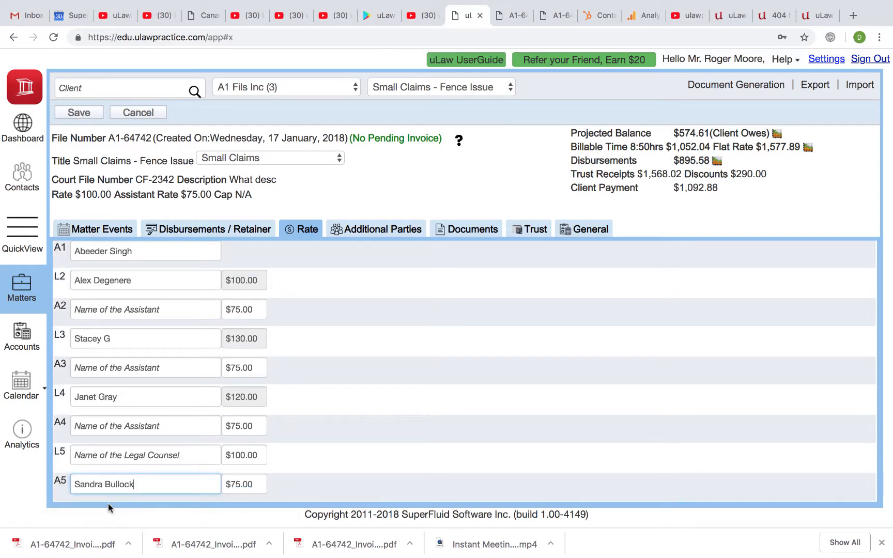
{"action": "left_click", "coordinate": [84, 115]}
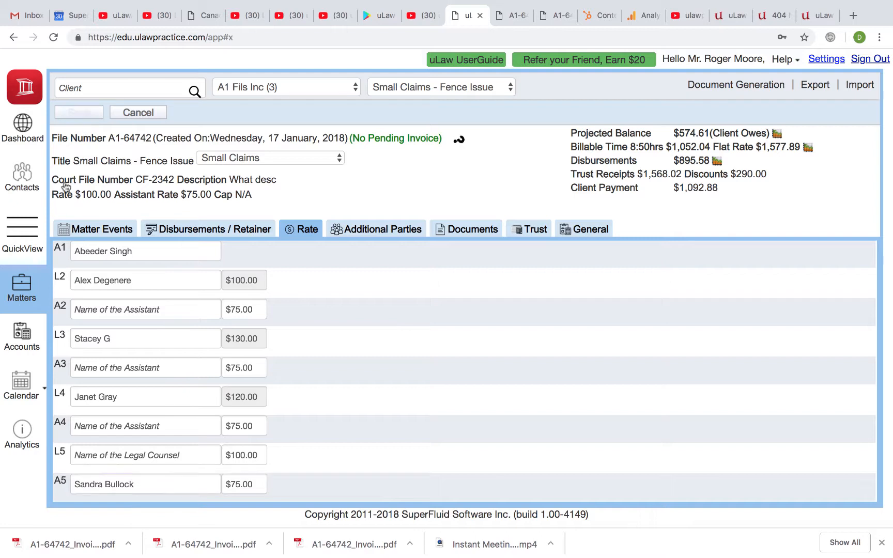
Step: Add a time docket titled Telephone Conversation with 0:12 of billable time to the matter
{"action": "left_click", "coordinate": [96, 233]}
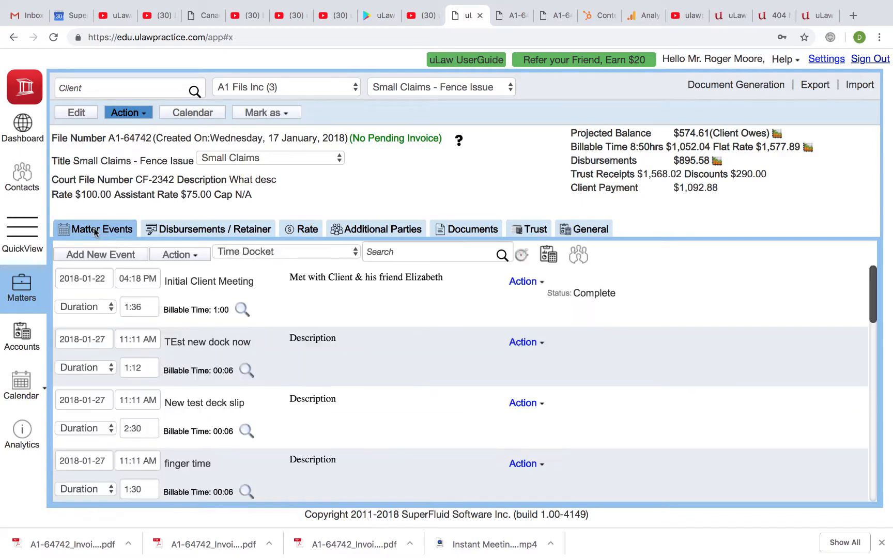
{"action": "left_click", "coordinate": [111, 249]}
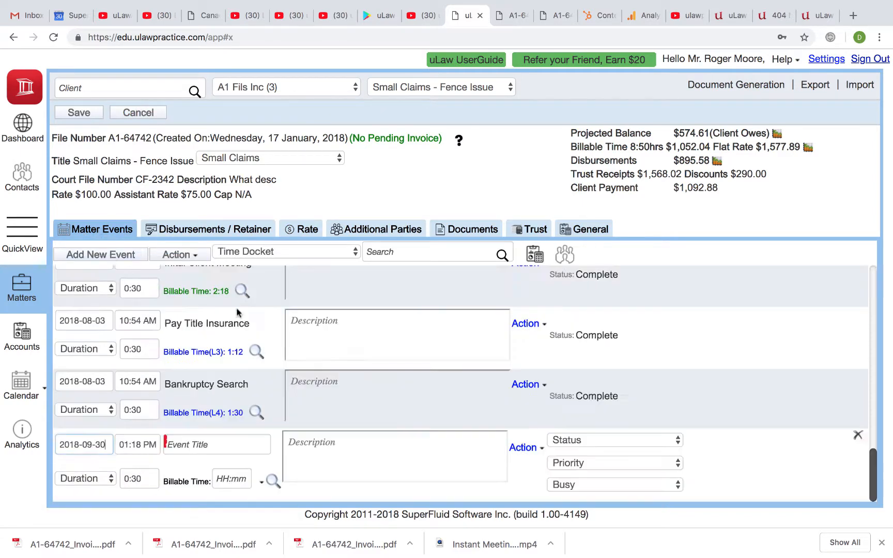
{"action": "left_click", "coordinate": [201, 447]}
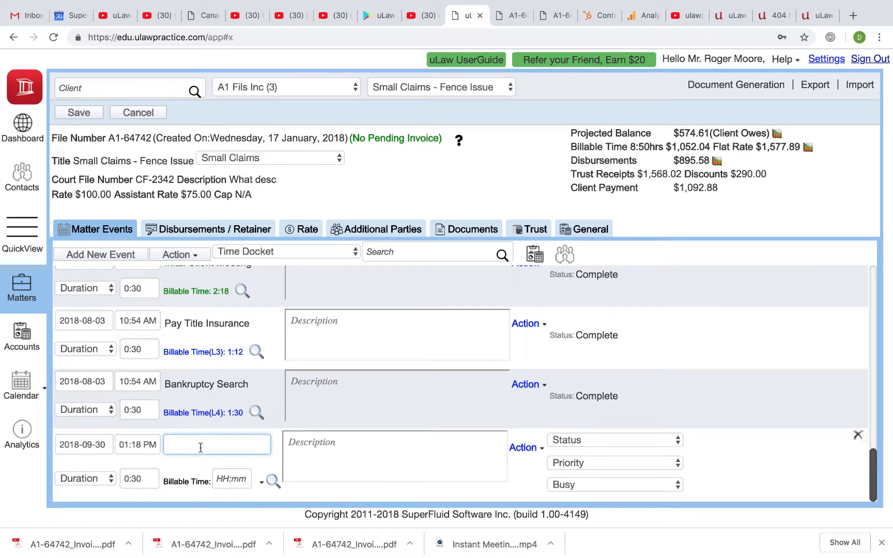
{"action": "type", "text": "tel"}
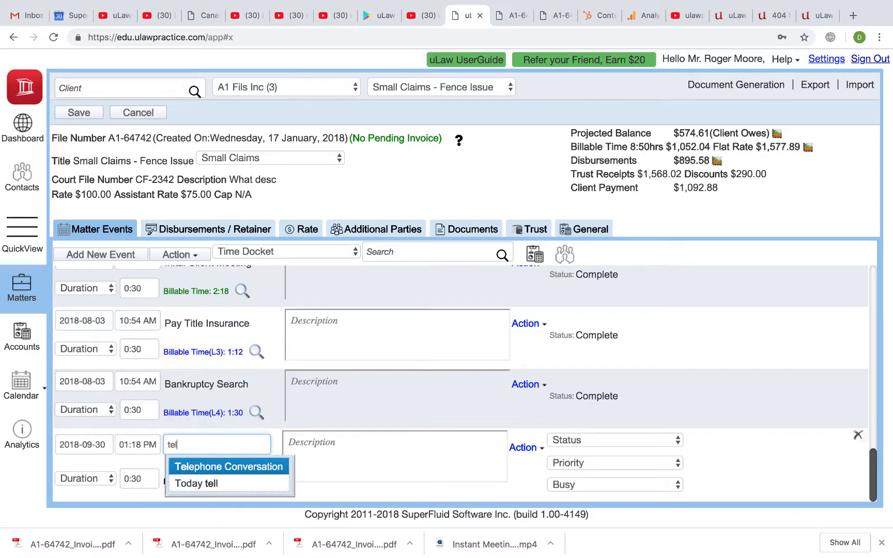
{"action": "left_click", "coordinate": [239, 466]}
{"action": "left_click", "coordinate": [230, 472]}
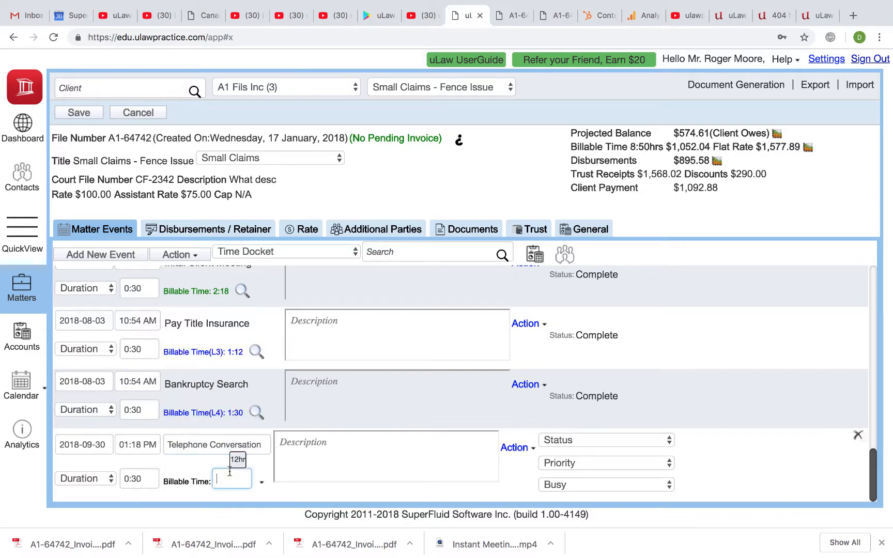
Step: Assign the Telephone Conversation docket's billable time to assistant rate A5 and save the matter
{"action": "left_click", "coordinate": [261, 483]}
{"action": "scroll", "coordinate": [304, 512], "scroll_direction": "down", "scroll_amount": 2}
{"action": "mouse_move", "coordinate": [304, 520]}
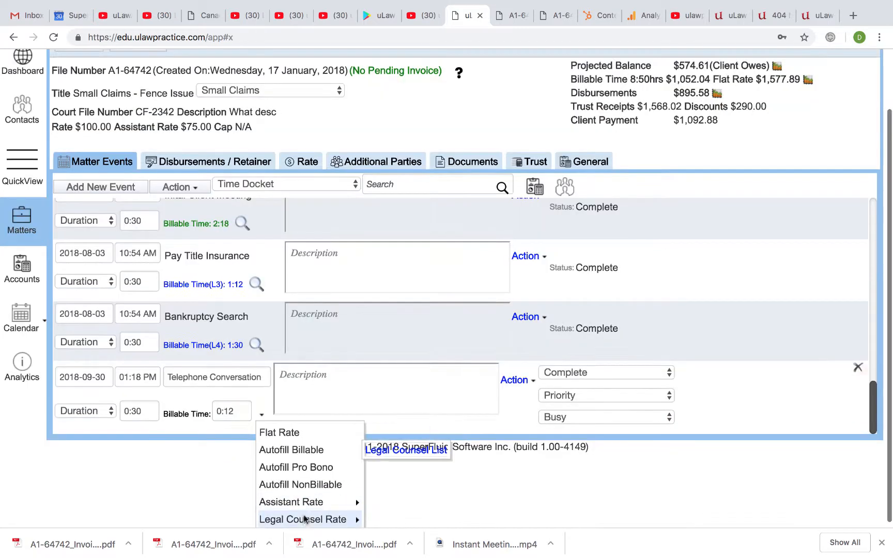
{"action": "mouse_move", "coordinate": [332, 504]}
{"action": "mouse_move", "coordinate": [392, 437]}
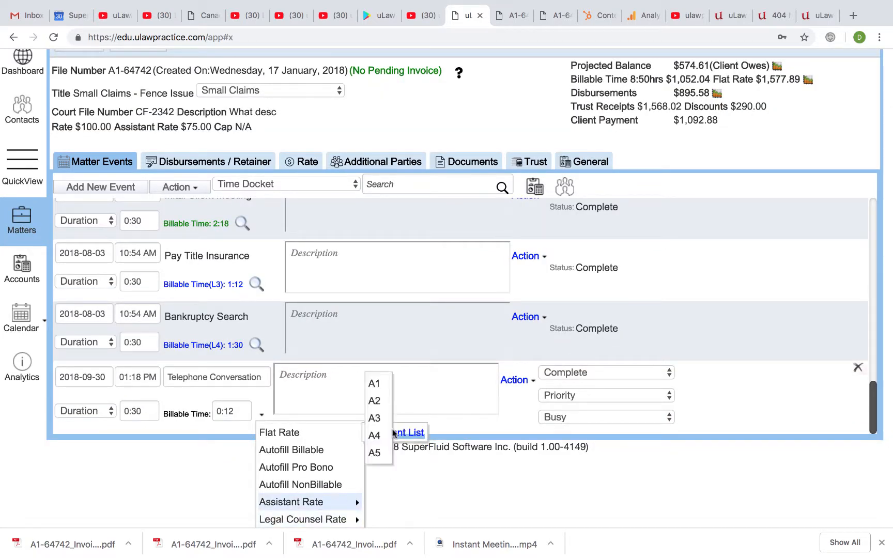
{"action": "left_click", "coordinate": [378, 453]}
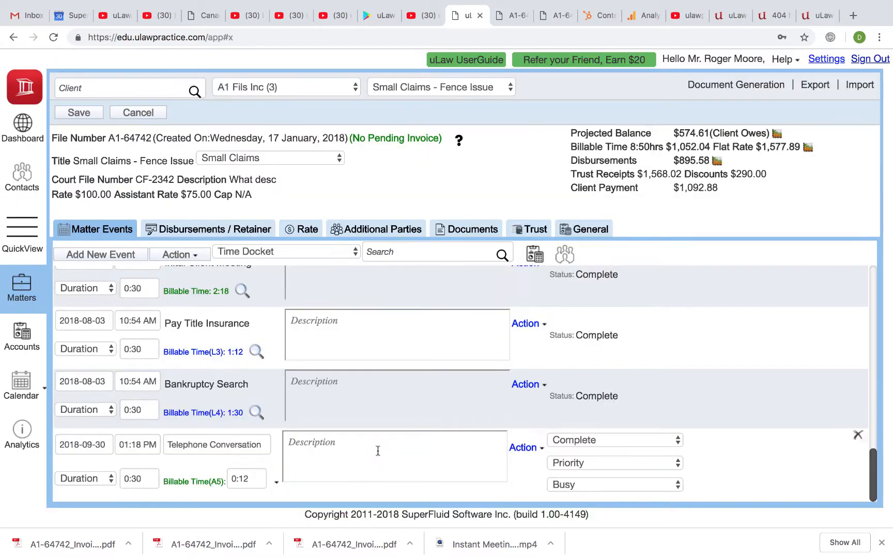
{"action": "left_click", "coordinate": [82, 117]}
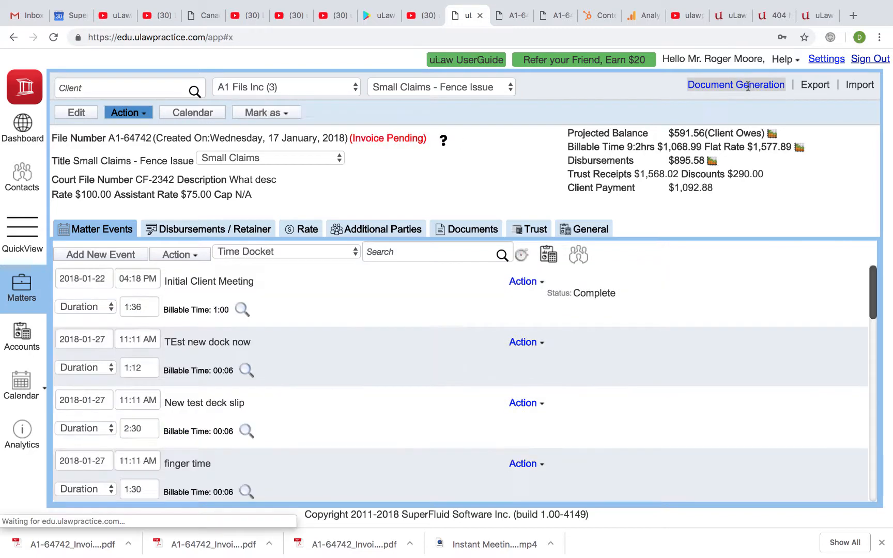
Step: Generate a preview invoice for the Small Claims - Fence Issue matter and check the performer and designation on its Telephone Conversation docket
{"action": "left_click", "coordinate": [749, 92]}
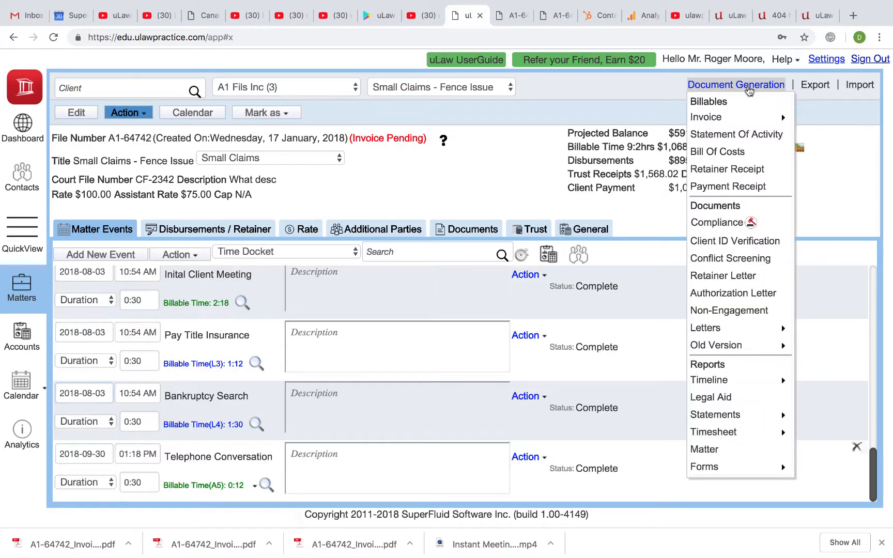
{"action": "mouse_move", "coordinate": [758, 117]}
{"action": "left_click", "coordinate": [801, 119]}
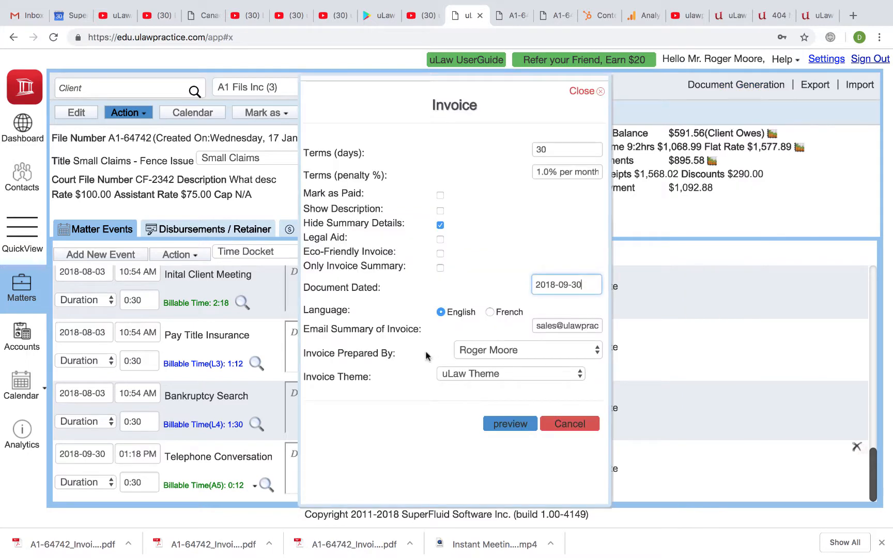
{"action": "left_click", "coordinate": [509, 425]}
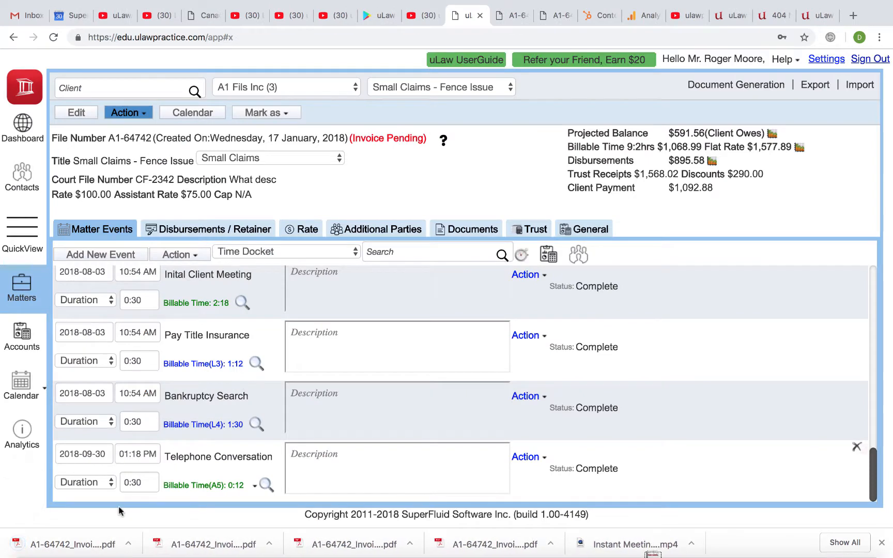
{"action": "left_click", "coordinate": [78, 544]}
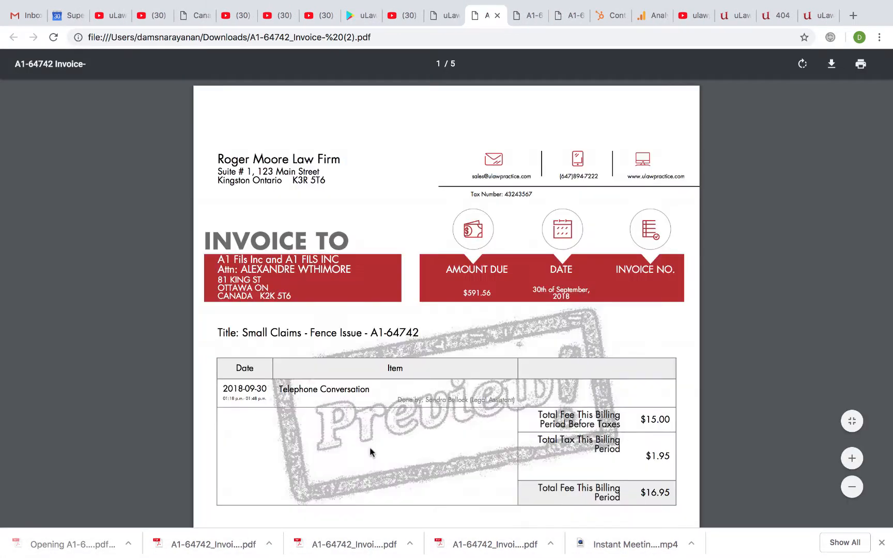
{"action": "scroll", "coordinate": [353, 433], "scroll_direction": "down", "scroll_amount": 1}
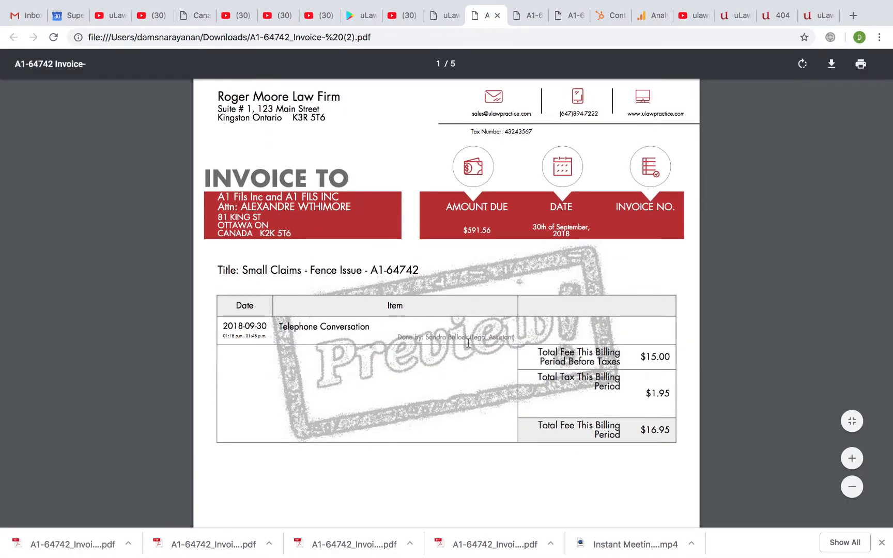
{"action": "triple_click", "coordinate": [487, 339]}
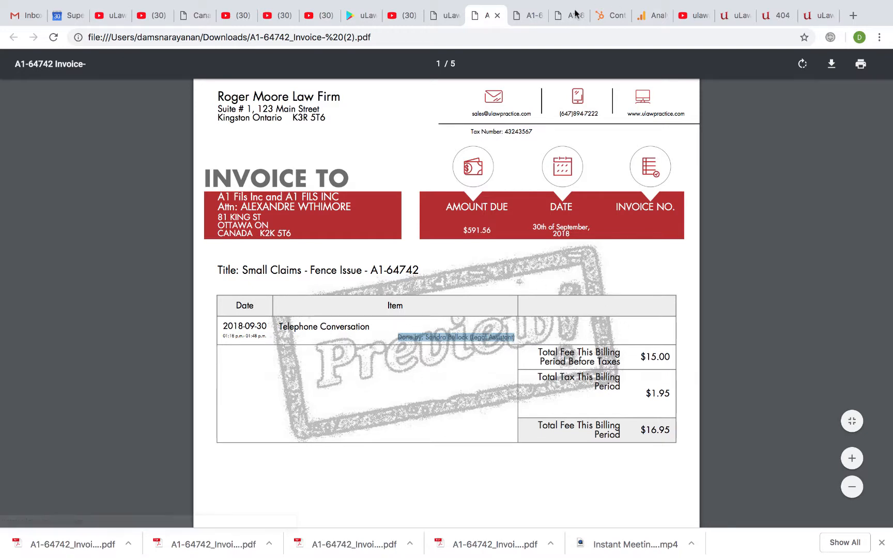
Step: Review the matter settings for docket performers and designations in invoices, and the professions of the first three listed coworkers
{"action": "left_click", "coordinate": [444, 16]}
{"action": "left_click", "coordinate": [825, 59]}
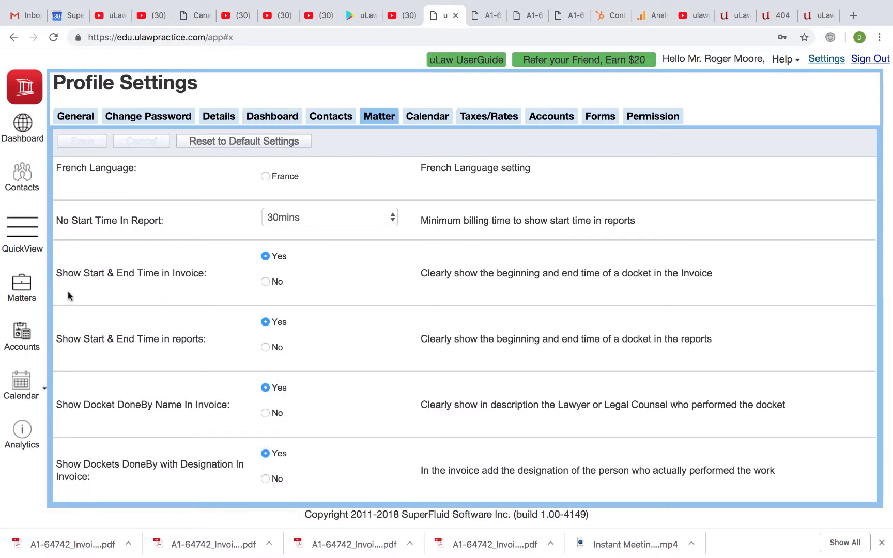
{"action": "left_click", "coordinate": [24, 185]}
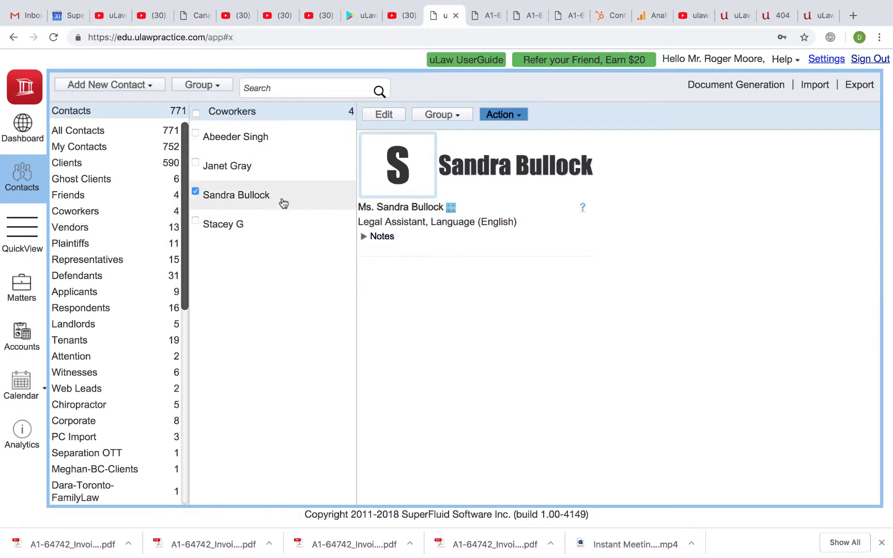
{"action": "left_click", "coordinate": [388, 117]}
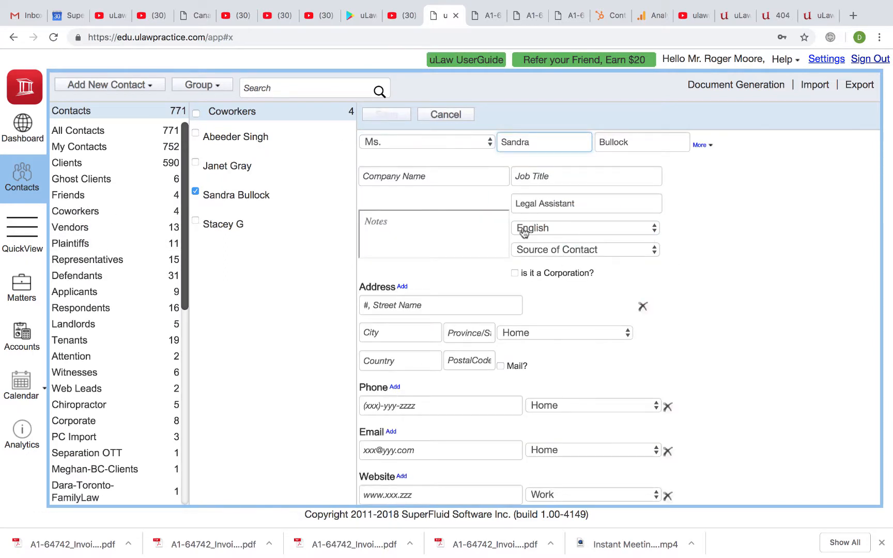
{"action": "left_click", "coordinate": [254, 167]}
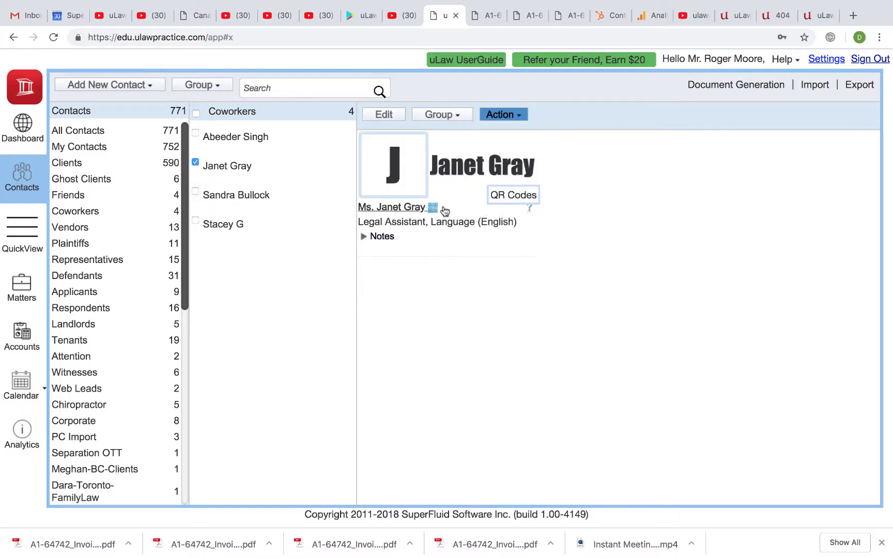
{"action": "left_click", "coordinate": [257, 139]}
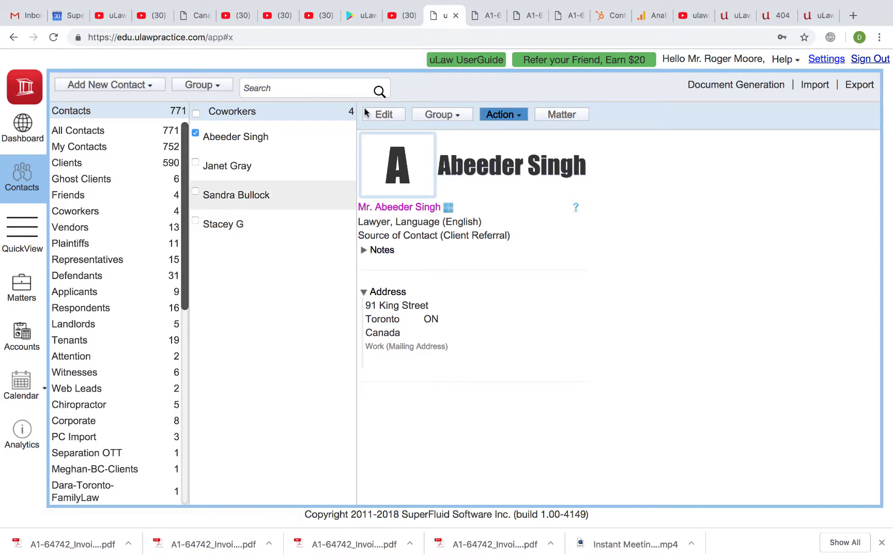
Step: Review the lawyers and assistants in the Small Claims - Fence Issue matter's rates, and return to its time dockets
{"action": "left_click", "coordinate": [21, 285]}
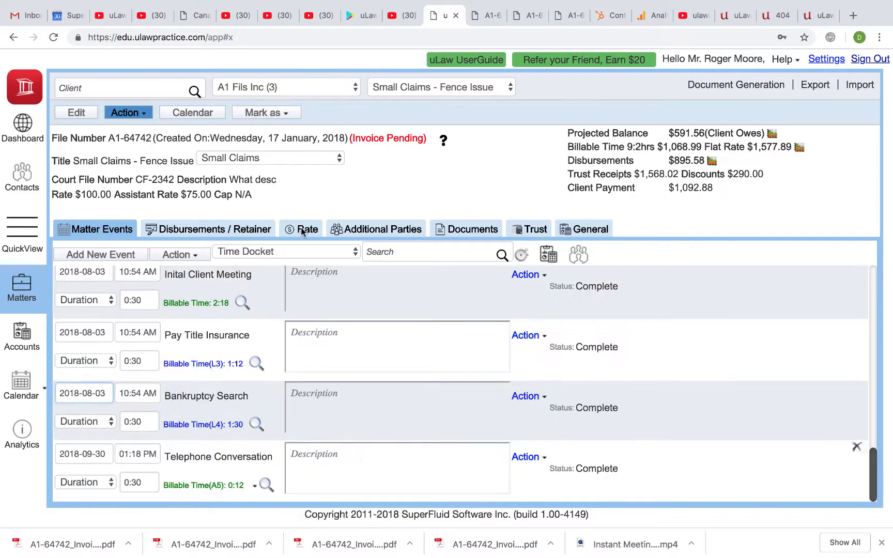
{"action": "left_click", "coordinate": [303, 231]}
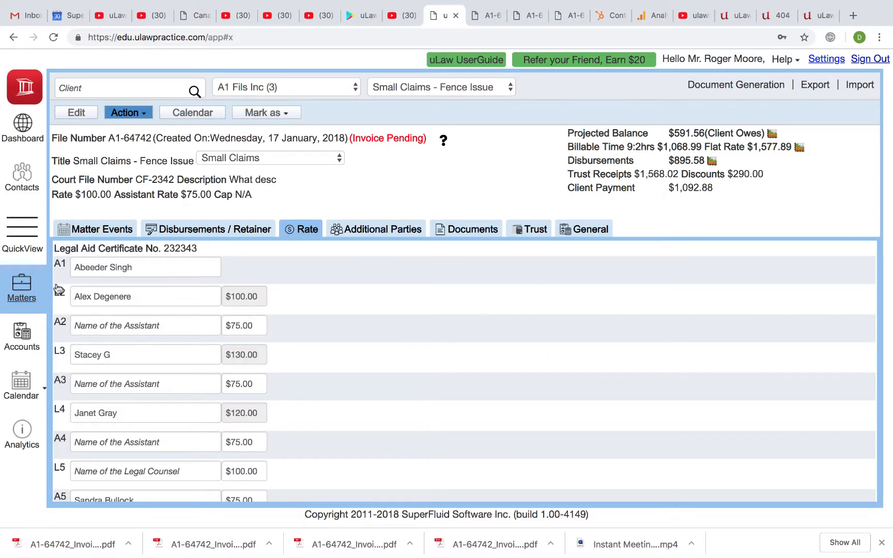
{"action": "left_click", "coordinate": [111, 230]}
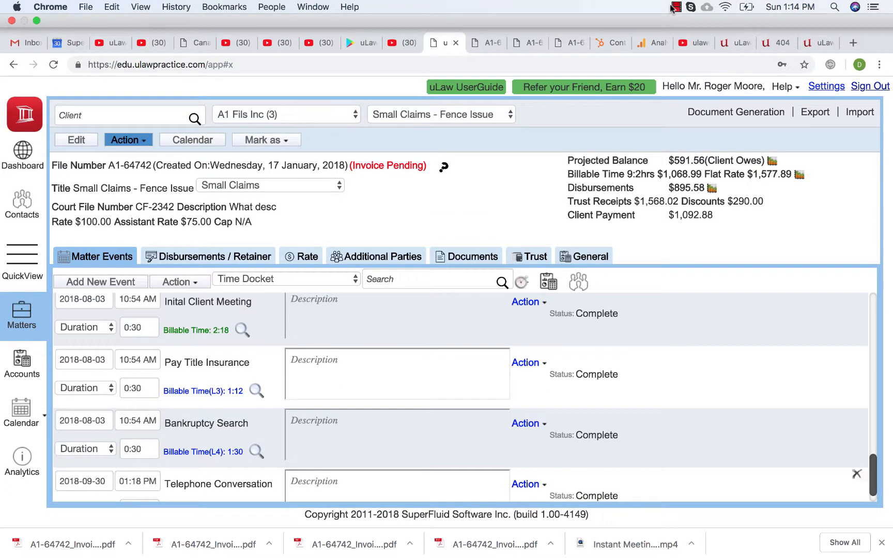
{"action": "left_click", "coordinate": [673, 8]}
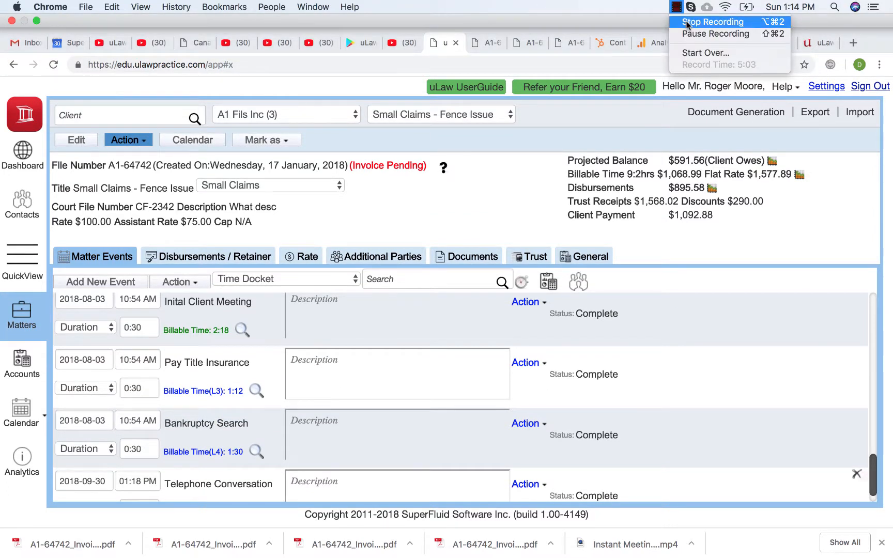
{"action": "left_click", "coordinate": [689, 23]}
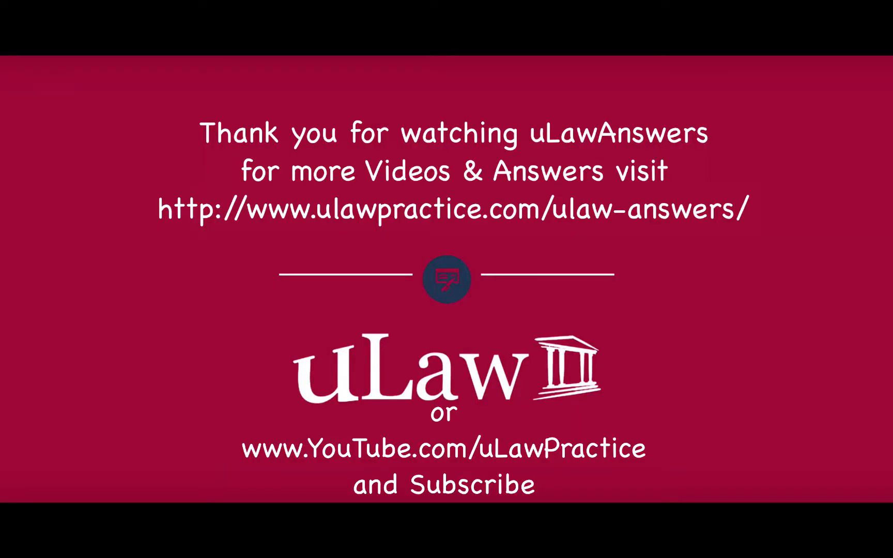